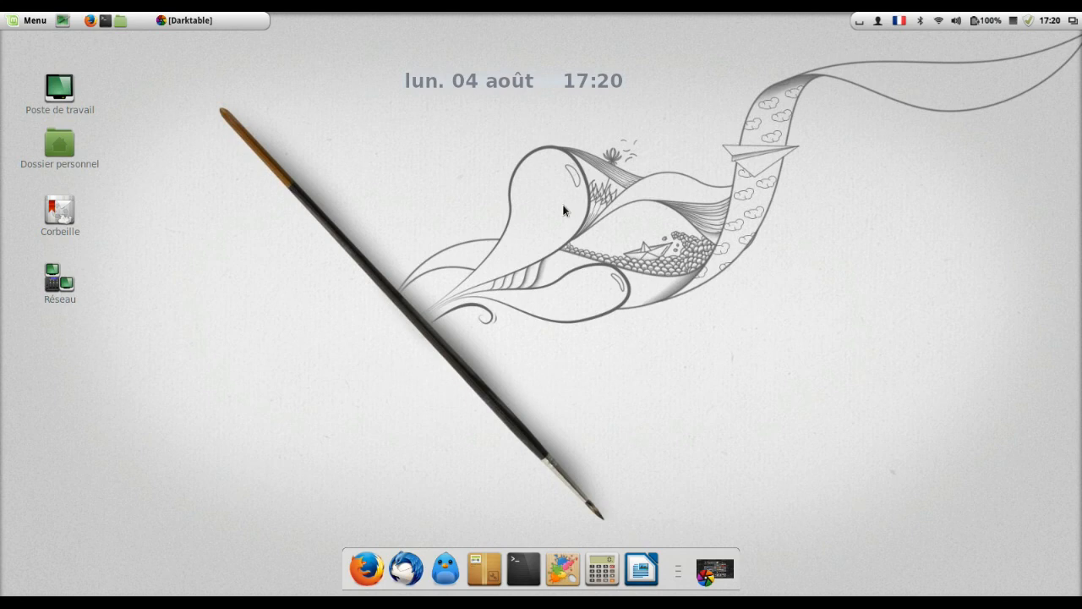
# - Switch to darktable and load the "Export PF bureau" preset for exporting the selection
pyautogui.click(255, 23)
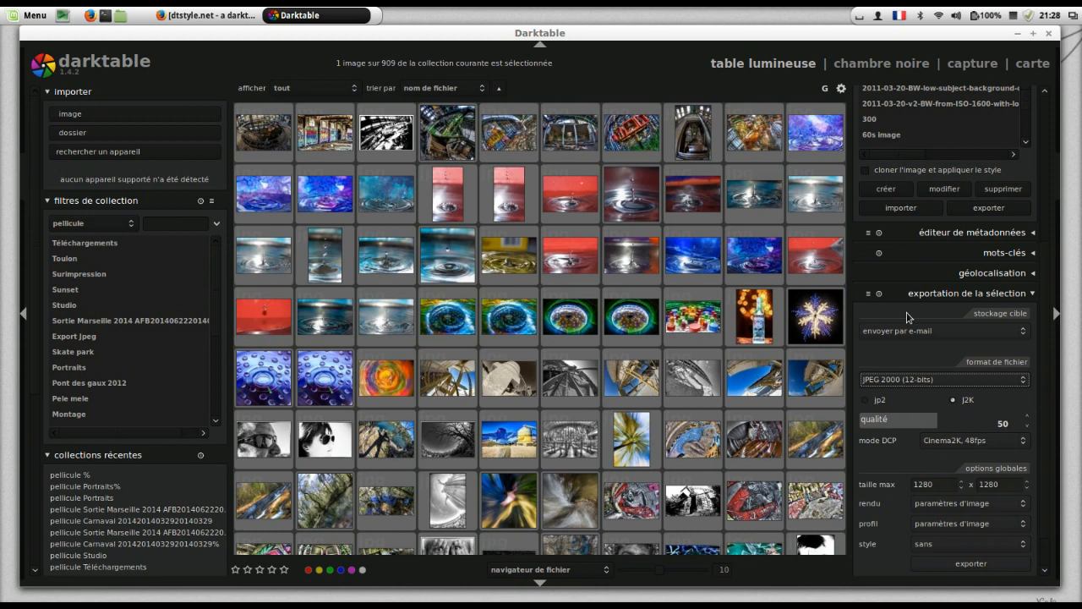
pyautogui.click(868, 294)
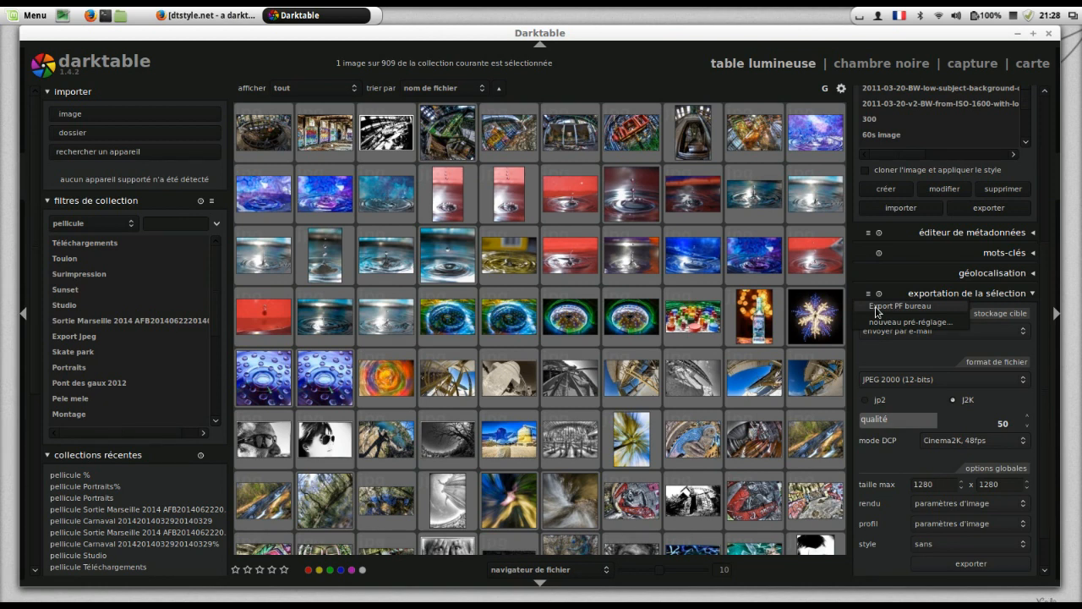
pyautogui.click(876, 308)
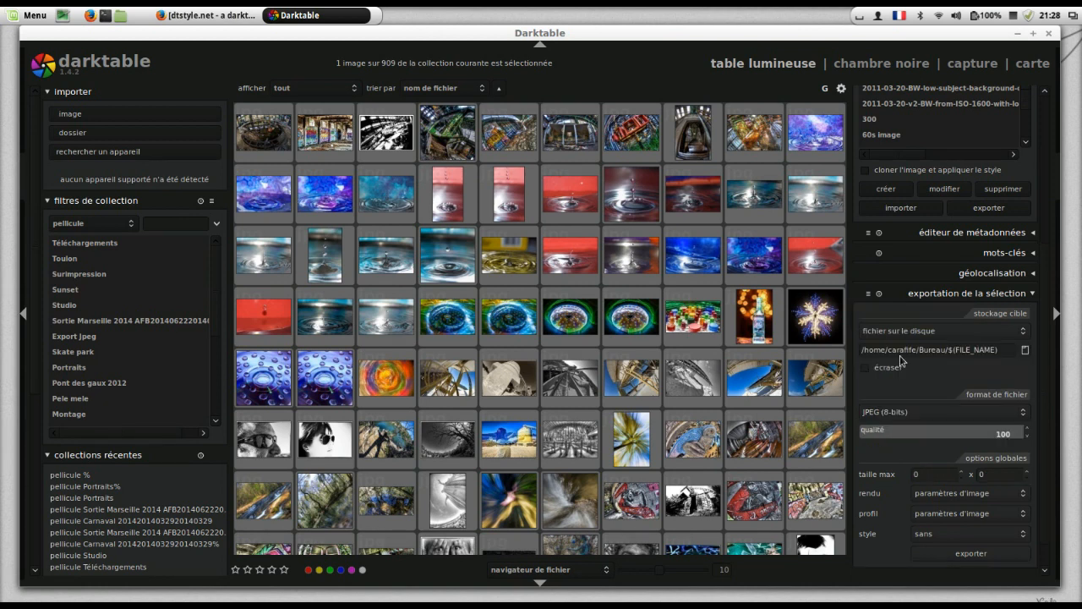
pyautogui.click(972, 554)
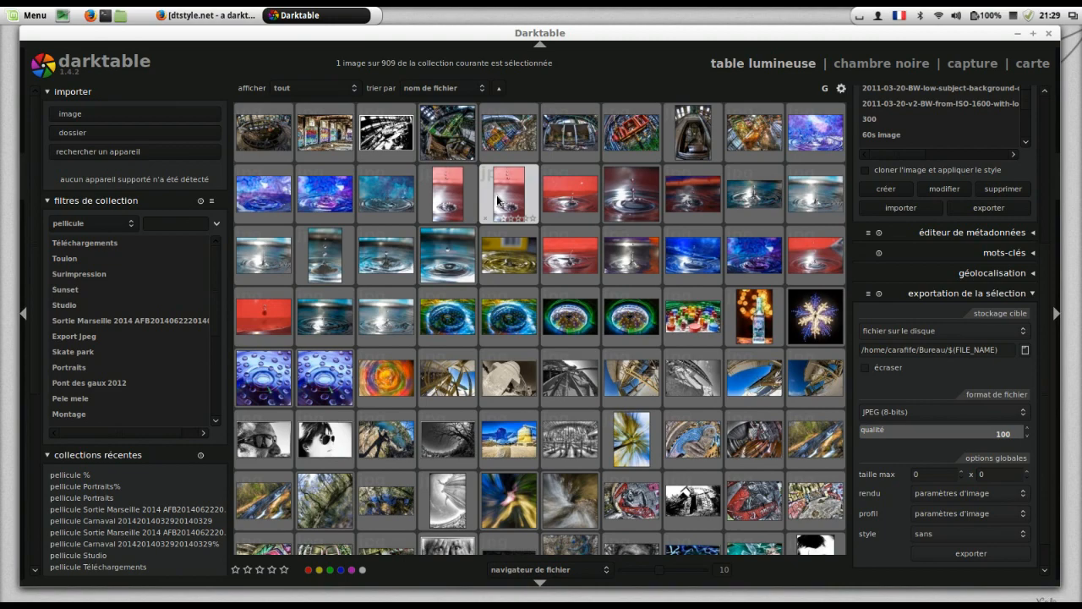
# - Find the skate park photo of the scooter jump in the collection and open it in the darkroom
pyautogui.scroll(-5, 426, 270)
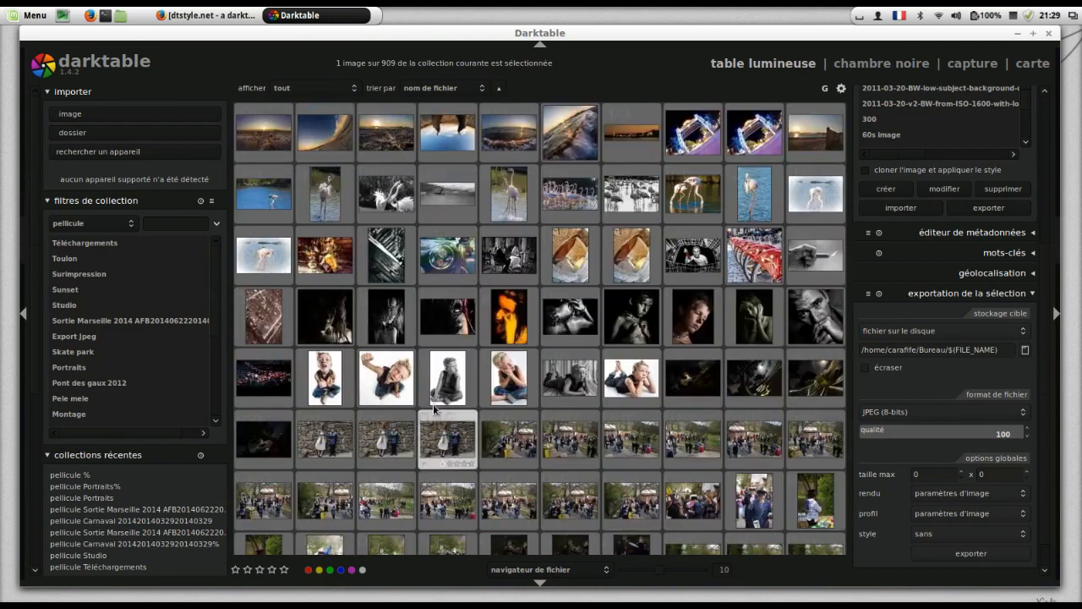
pyautogui.scroll(-15, 434, 409)
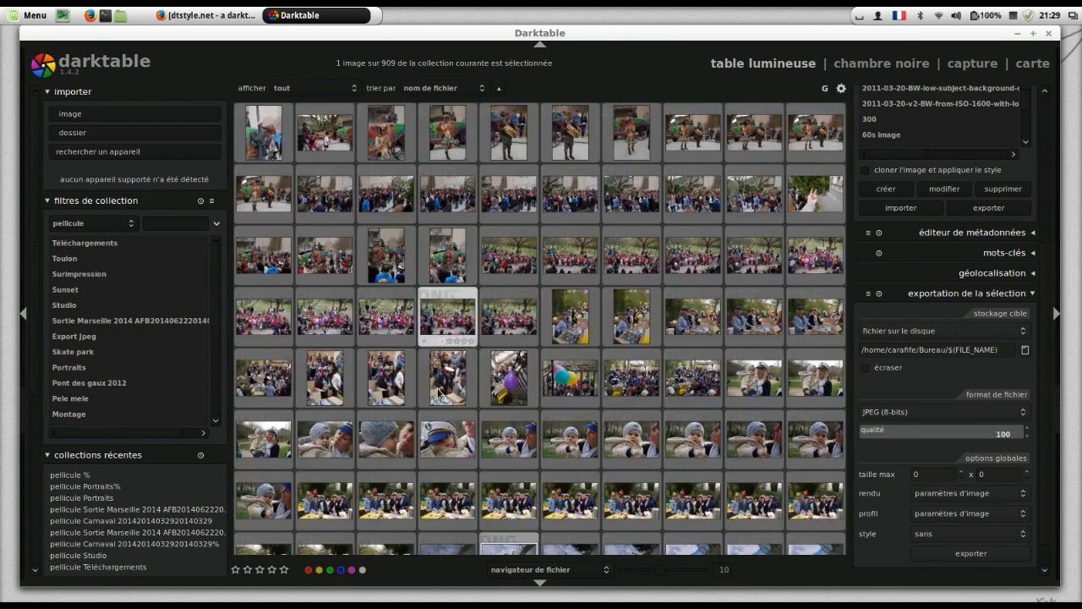
pyautogui.scroll(-8, 439, 395)
pyautogui.scroll(3, 583, 222)
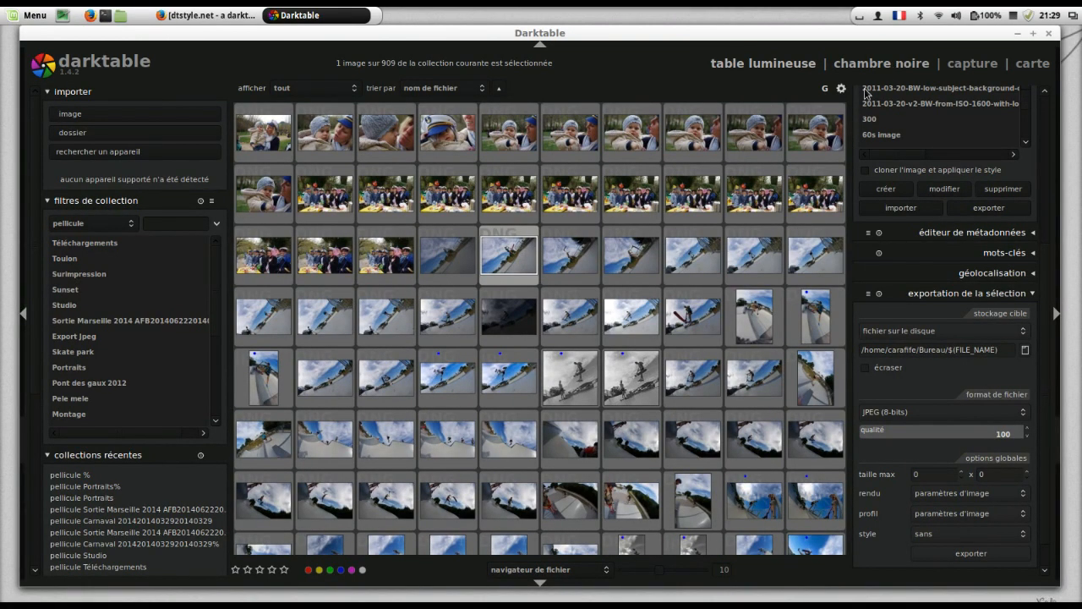
pyautogui.press('d')
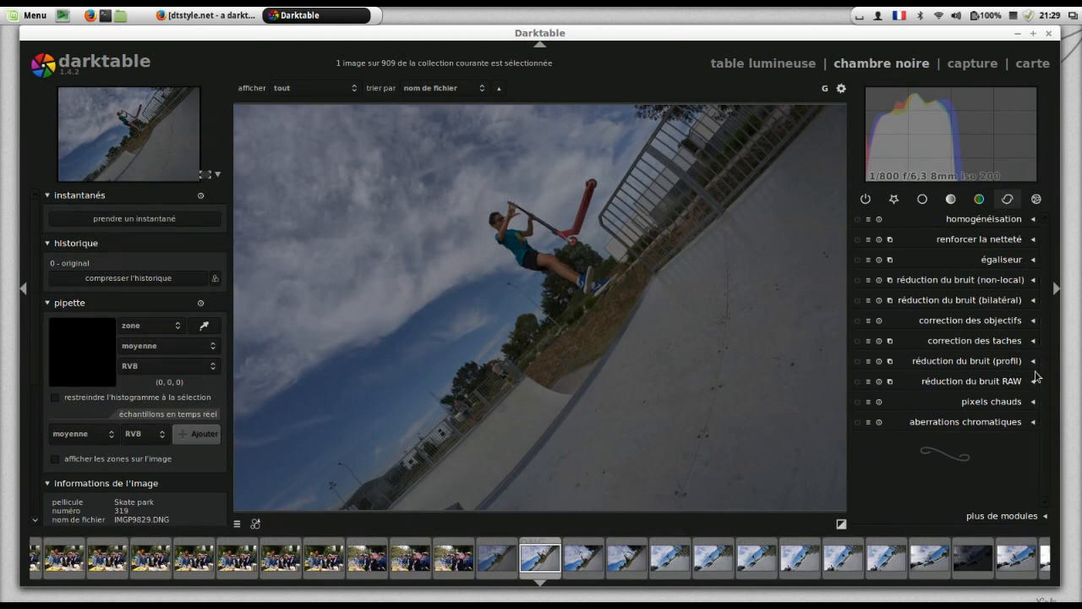
# - Examine the ISO noise profiles offered for the camera in the "réduction du bruit (profil)" module
pyautogui.click(1034, 362)
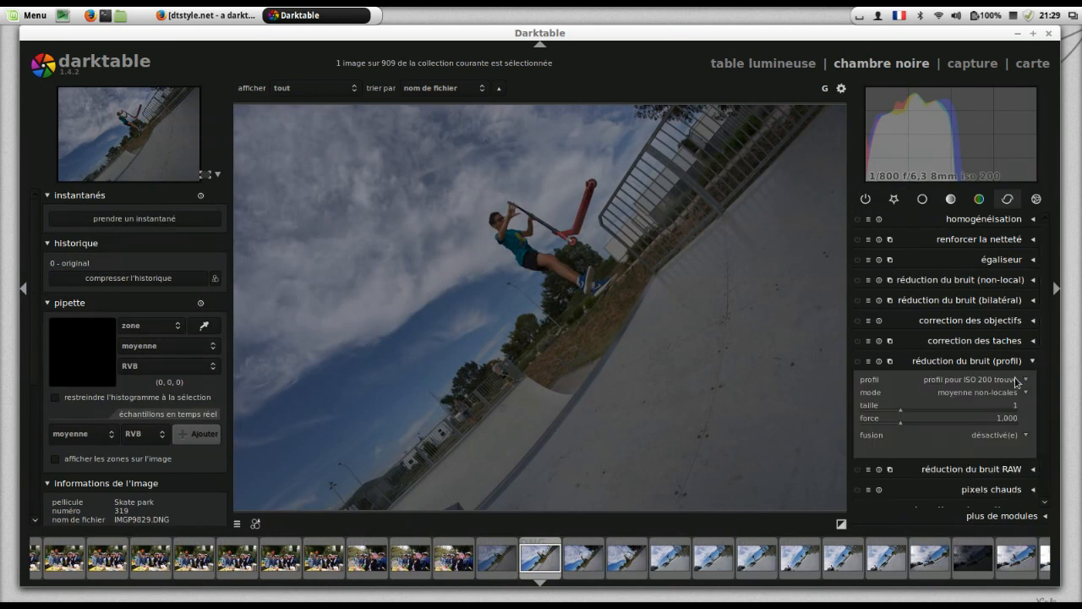
pyautogui.click(1014, 381)
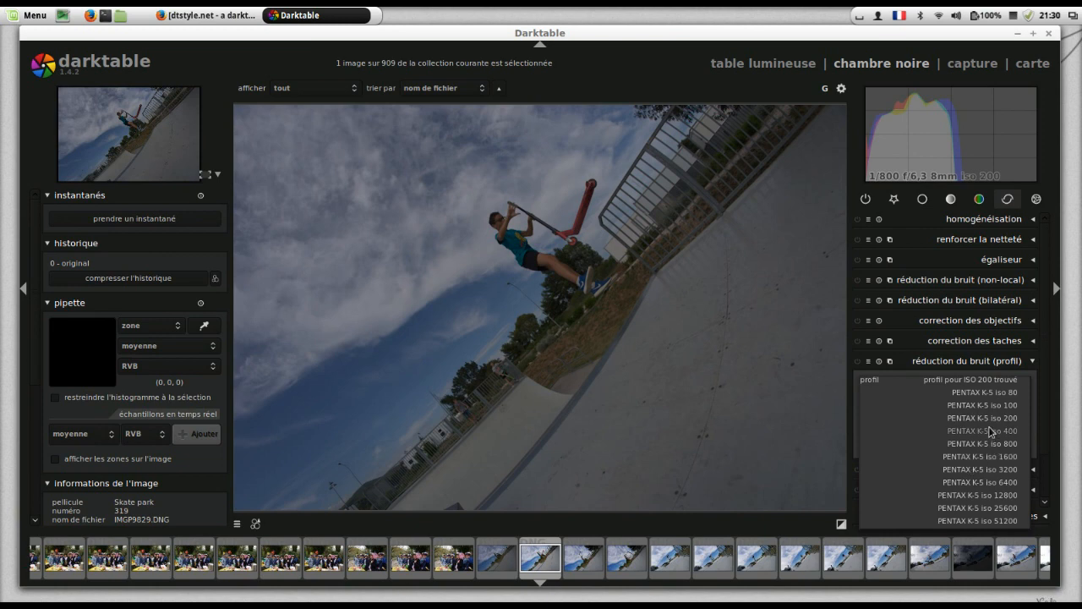
pyautogui.click(1032, 363)
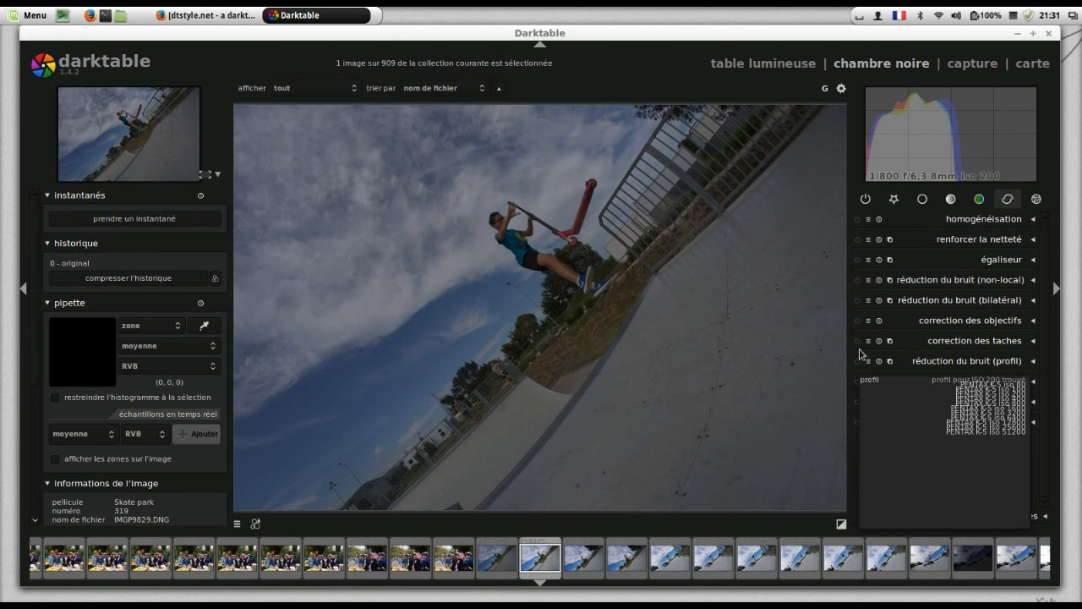
# - Create a new preset named "Test" for the égaliseur module and check the module's preset list
pyautogui.click(868, 261)
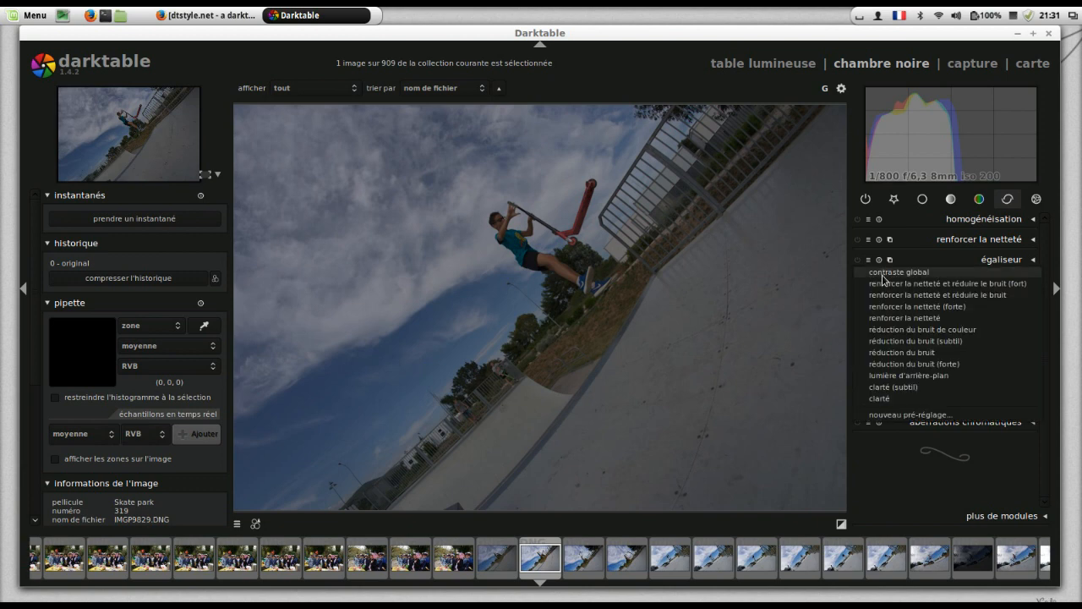
pyautogui.click(899, 416)
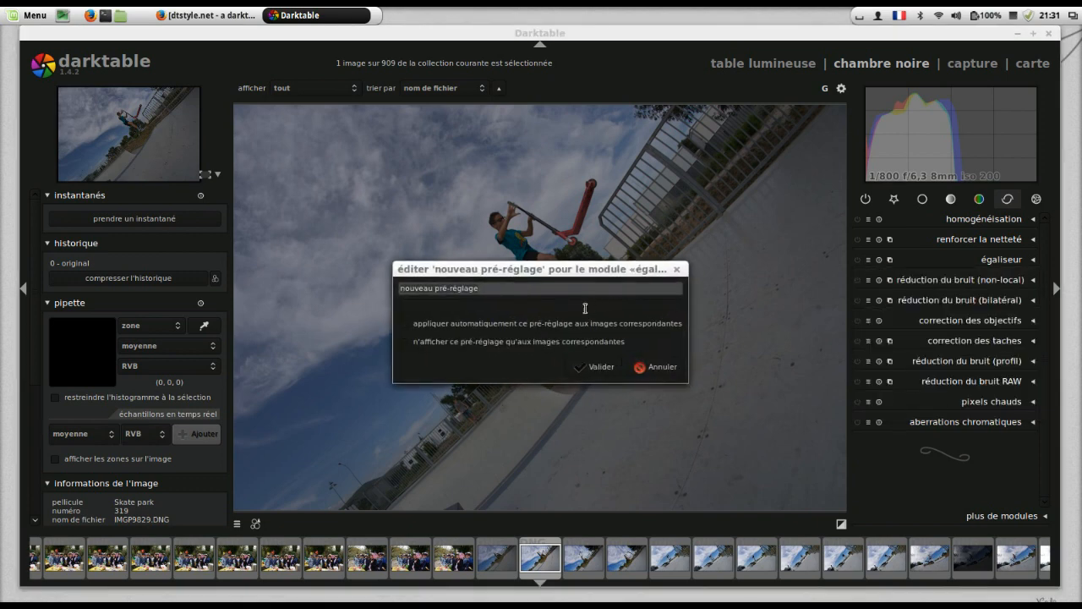
pyautogui.write('Tes')
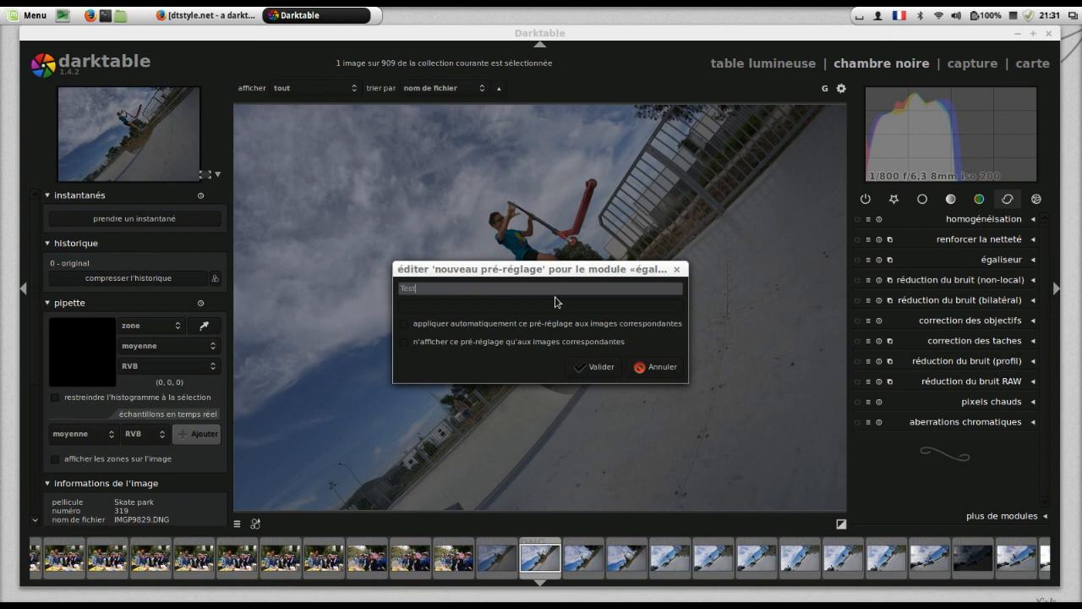
pyautogui.write('t')
pyautogui.click(600, 369)
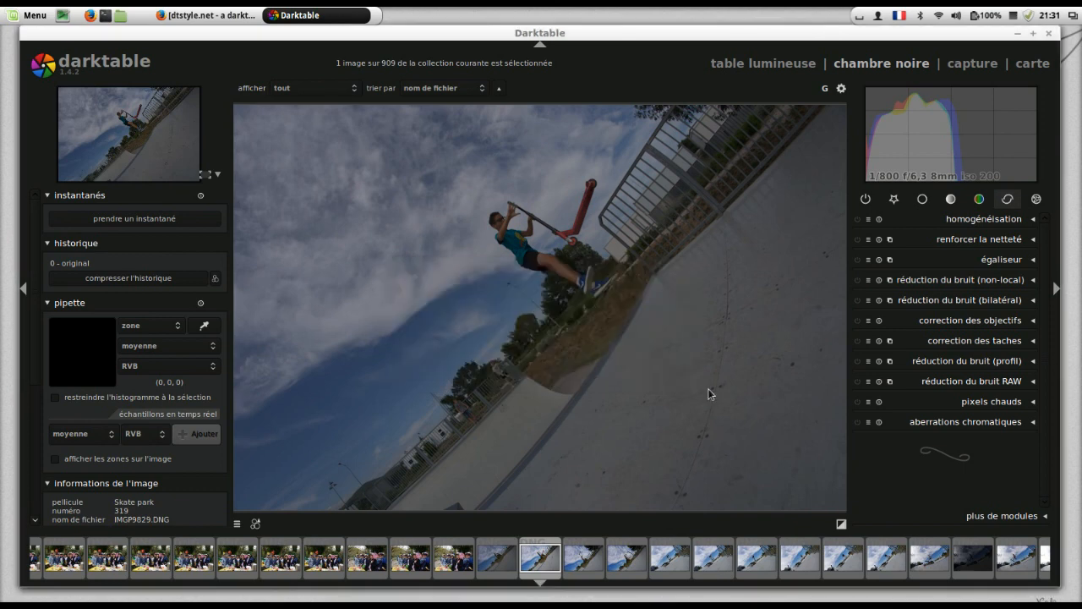
pyautogui.click(868, 259)
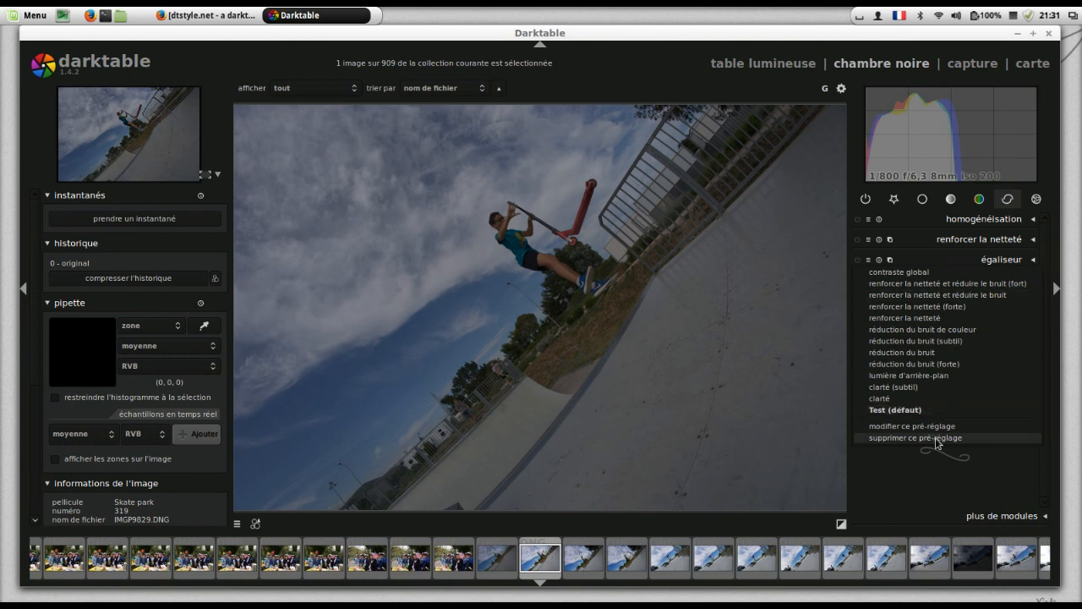
pyautogui.click(1052, 254)
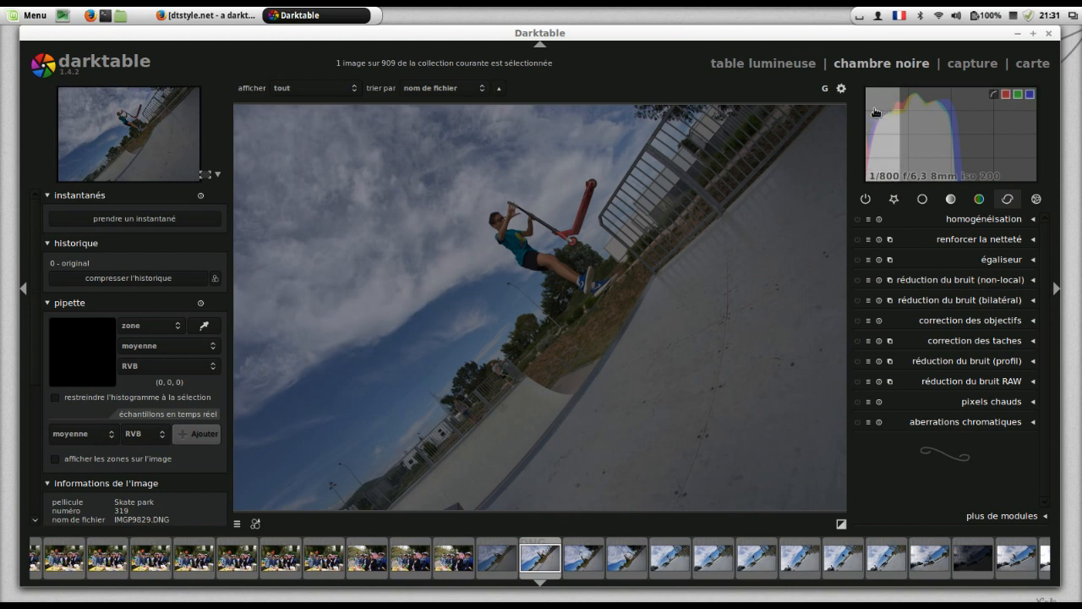
# - Delete the égaliseur module's "Test" preset in the preferences and recheck the module's preset list
pyautogui.click(840, 89)
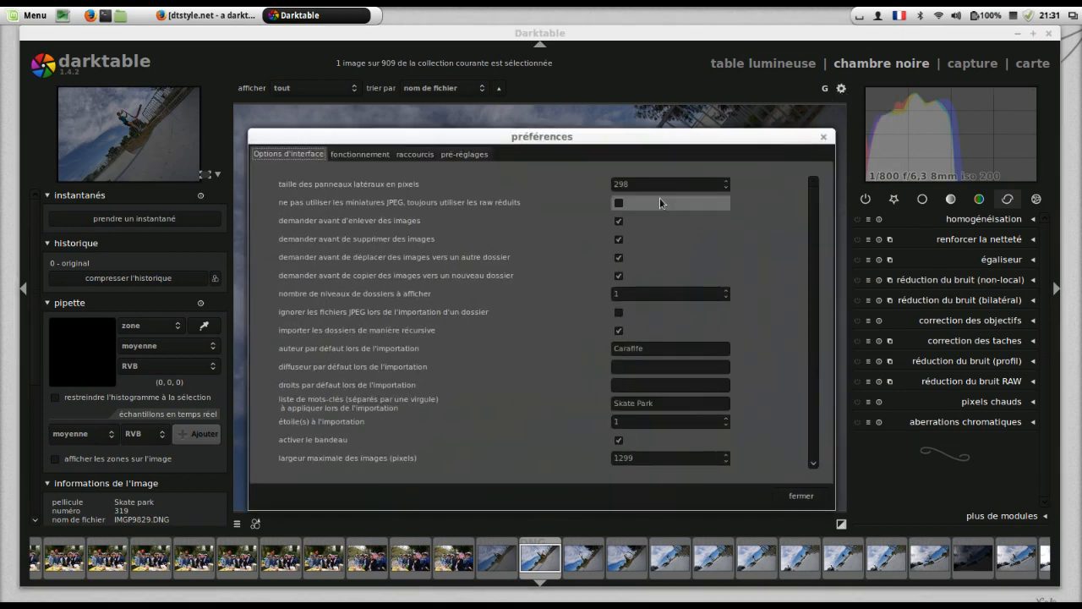
pyautogui.click(462, 154)
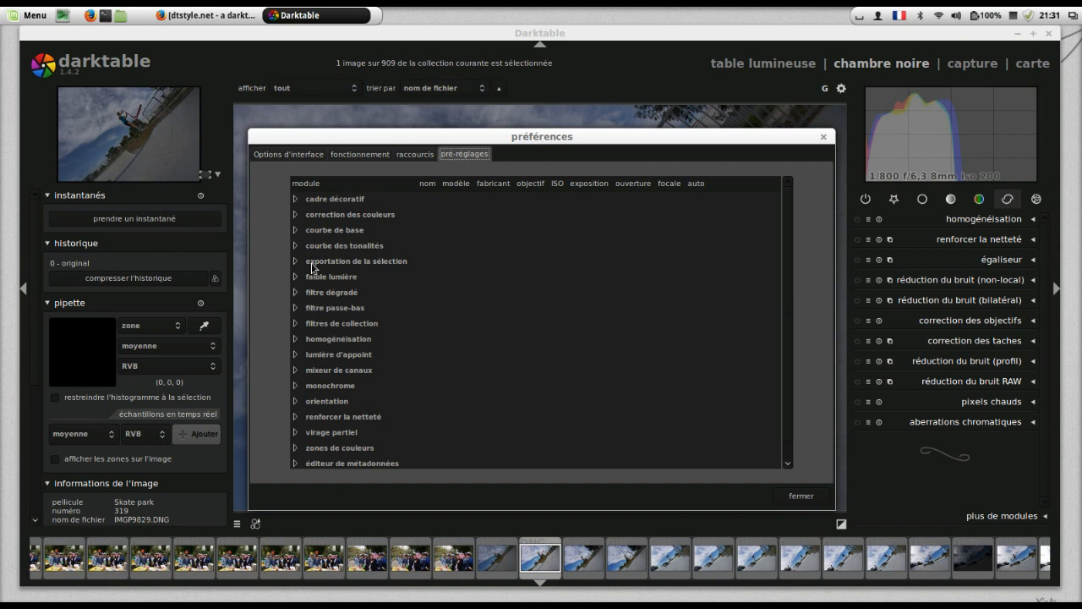
pyautogui.scroll(-1, 398, 343)
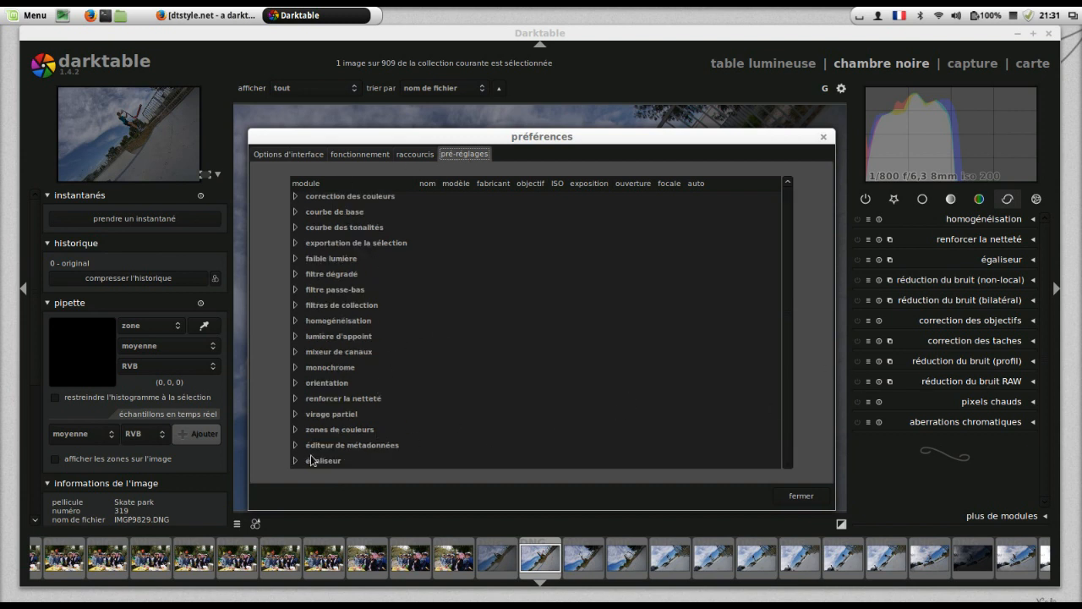
pyautogui.click(296, 461)
pyautogui.scroll(-5, 493, 356)
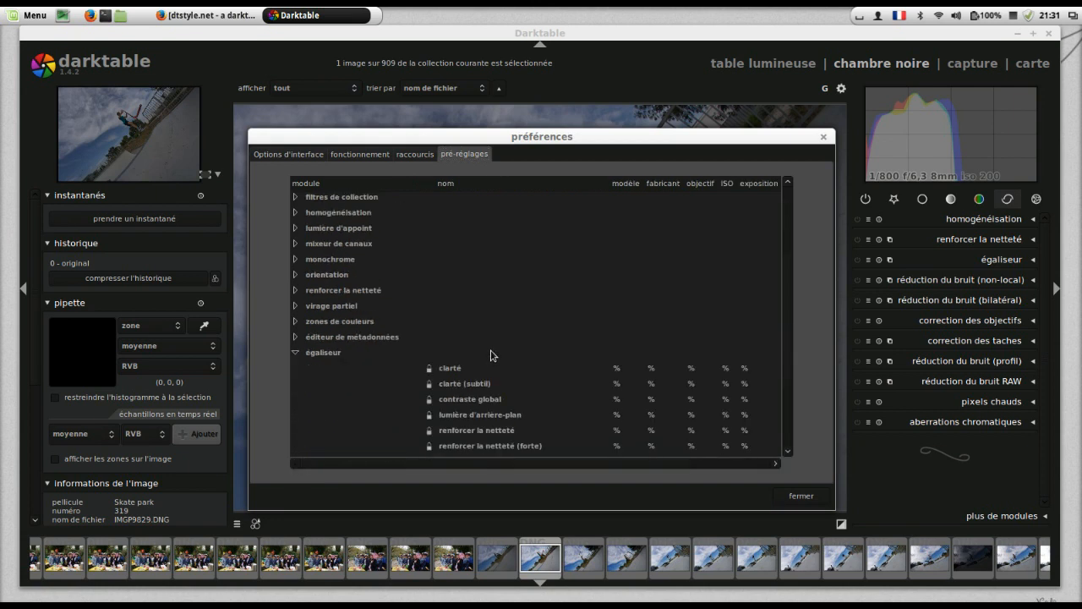
pyautogui.scroll(-2, 490, 356)
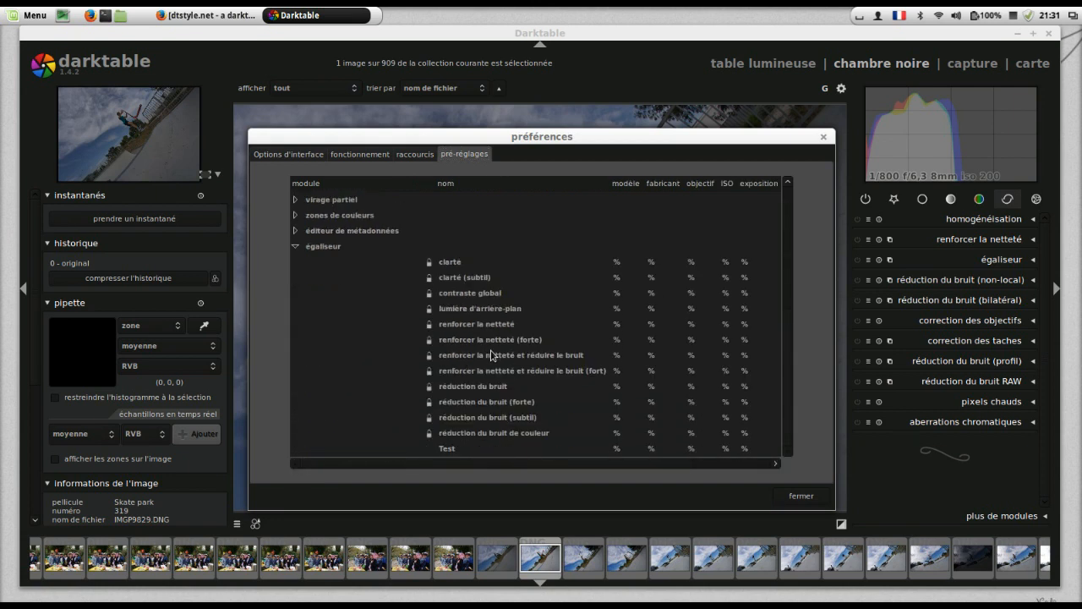
pyautogui.click(448, 454)
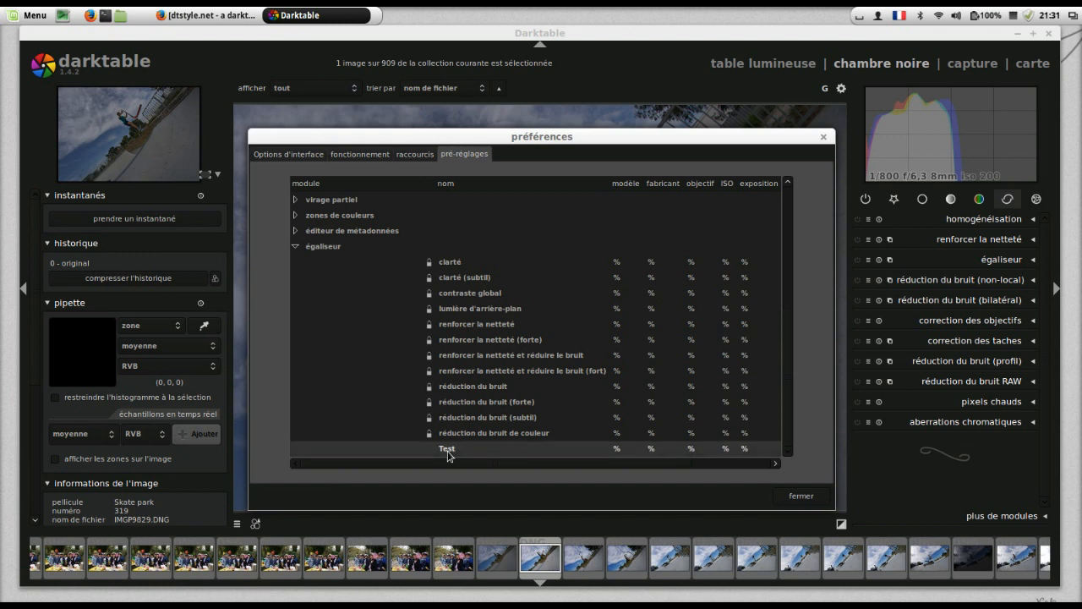
pyautogui.press('Delete')
pyautogui.click(640, 355)
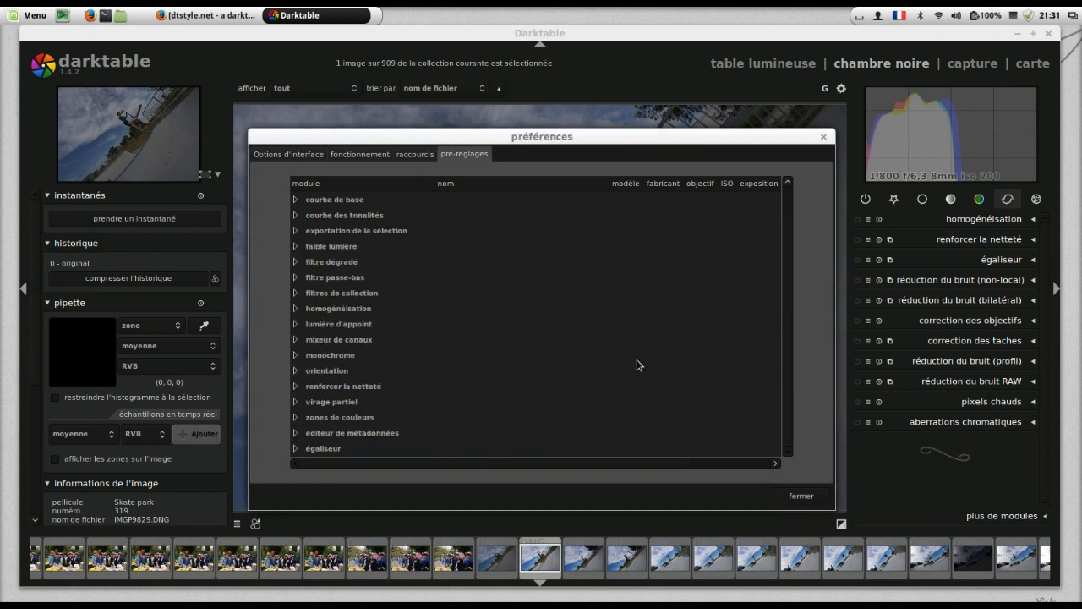
pyautogui.click(824, 136)
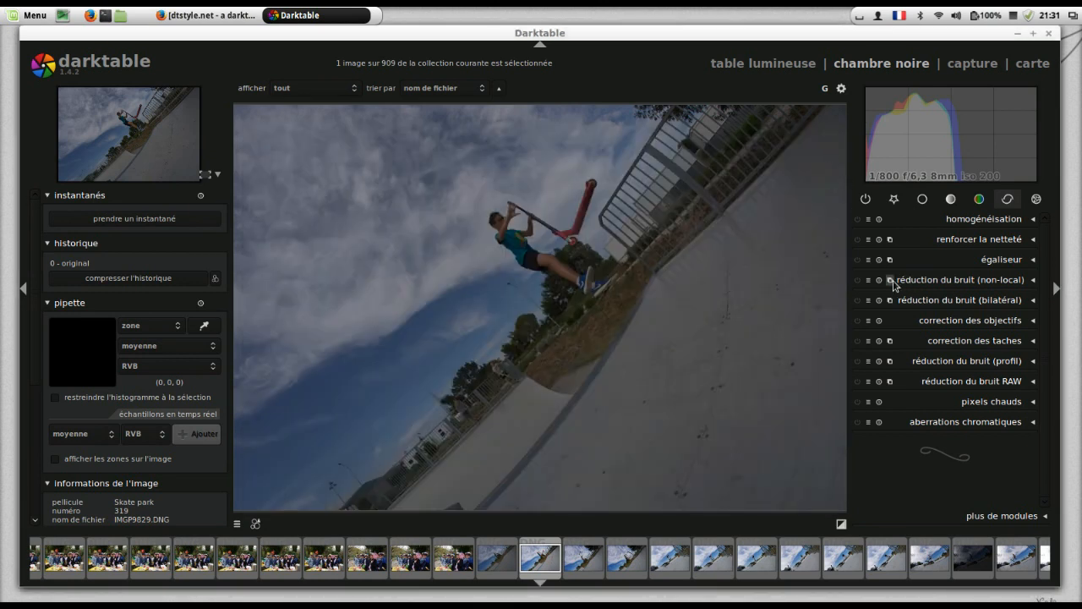
pyautogui.click(869, 260)
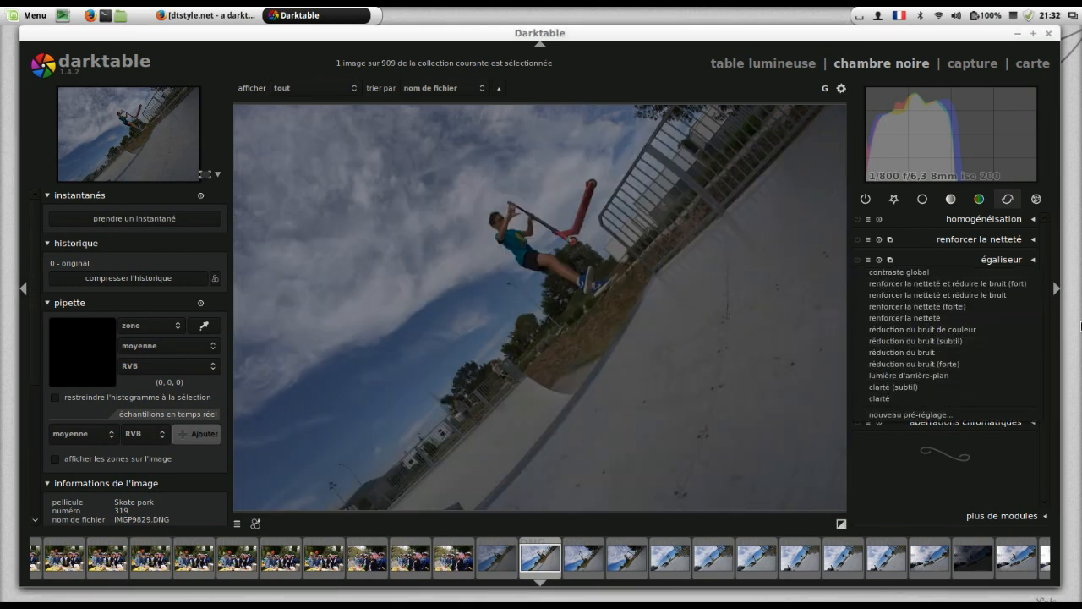
pyautogui.click(1073, 292)
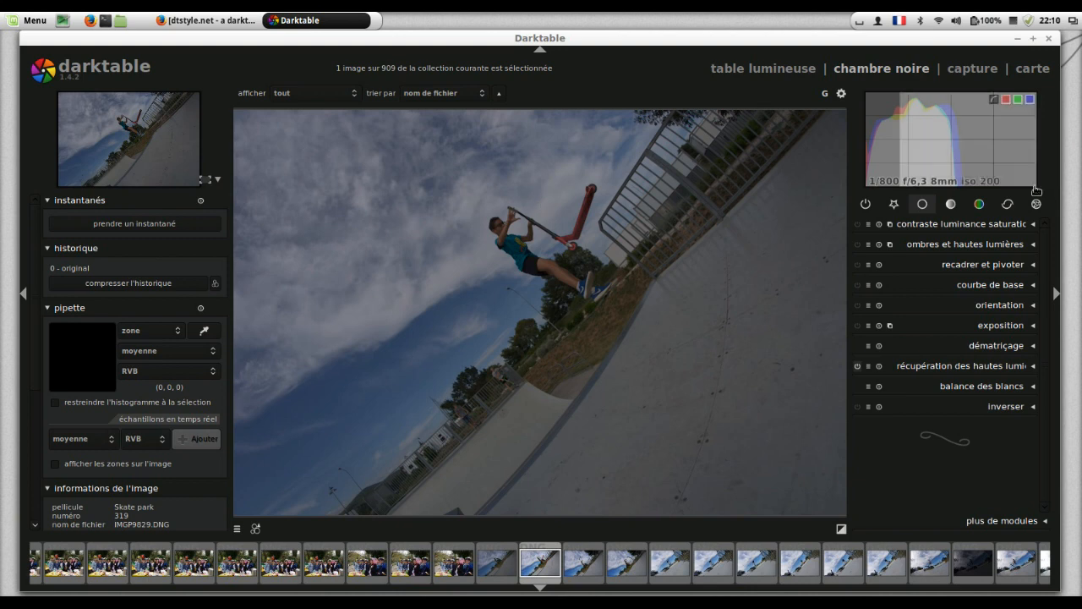
# - Apply the "clarté" preset of the égaliseur correction module to the photo
pyautogui.click(1007, 204)
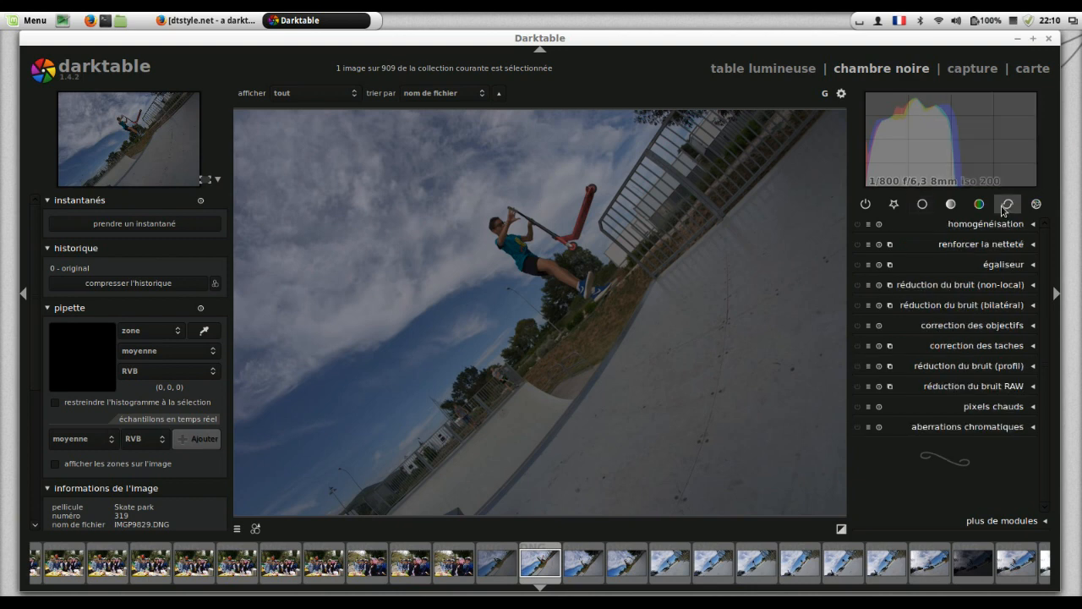
pyautogui.click(1033, 264)
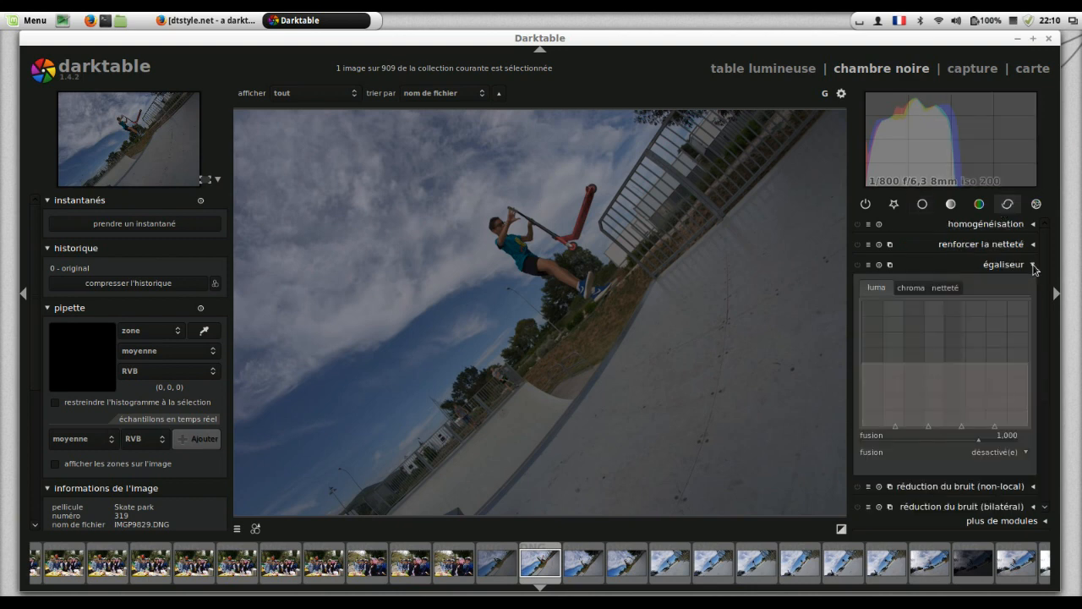
pyautogui.click(868, 264)
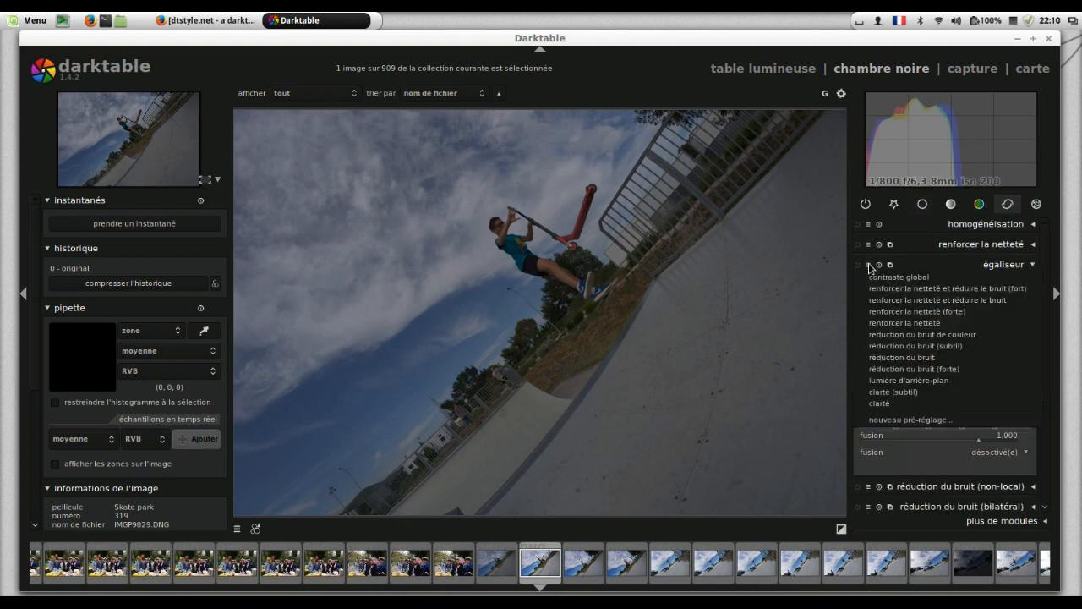
pyautogui.click(879, 404)
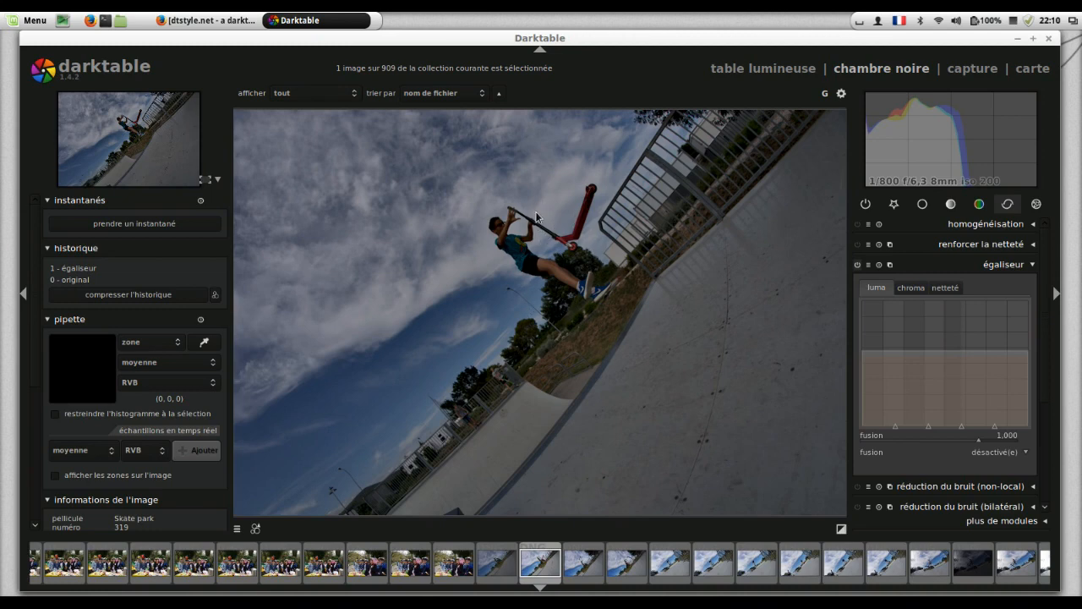
# - Raise the photo's exposure to 1.87 EV in the exposition module and select that entry in the edit history
pyautogui.click(922, 204)
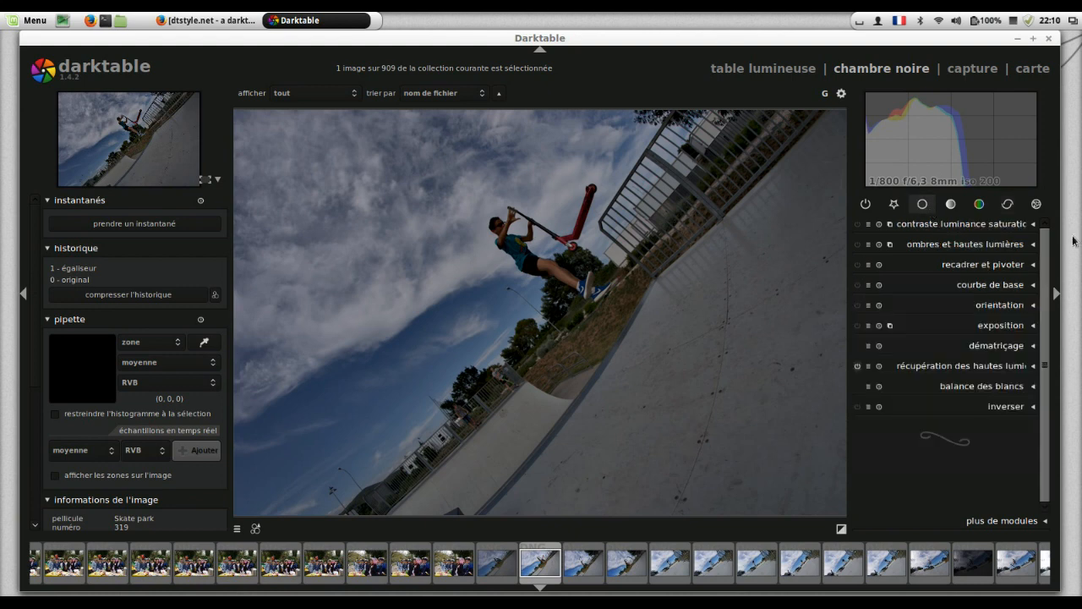
pyautogui.click(1035, 326)
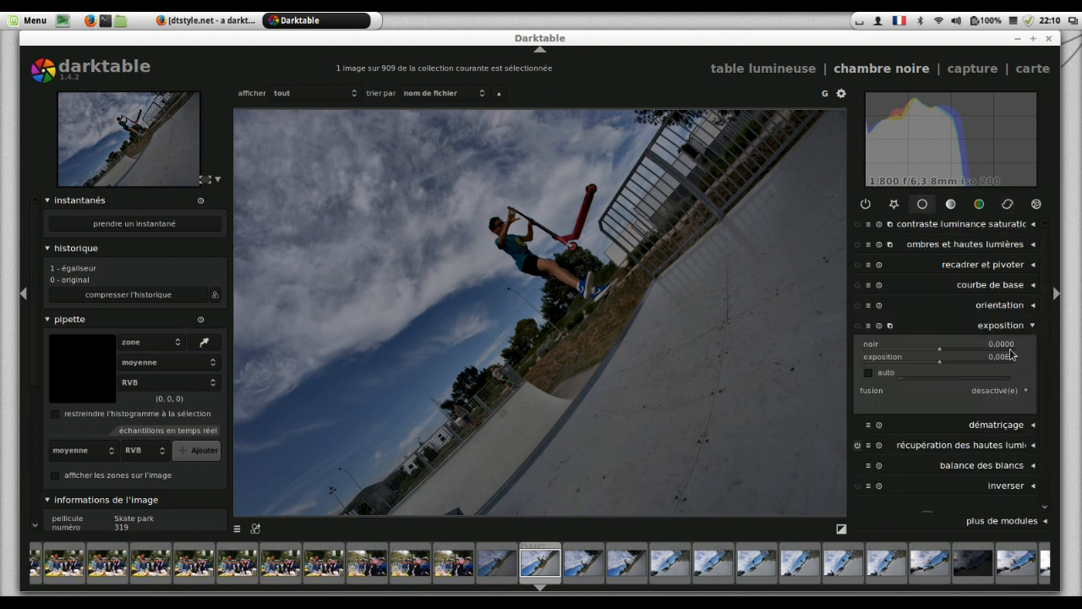
pyautogui.moveTo(940, 365); pyautogui.dragTo(947, 363)
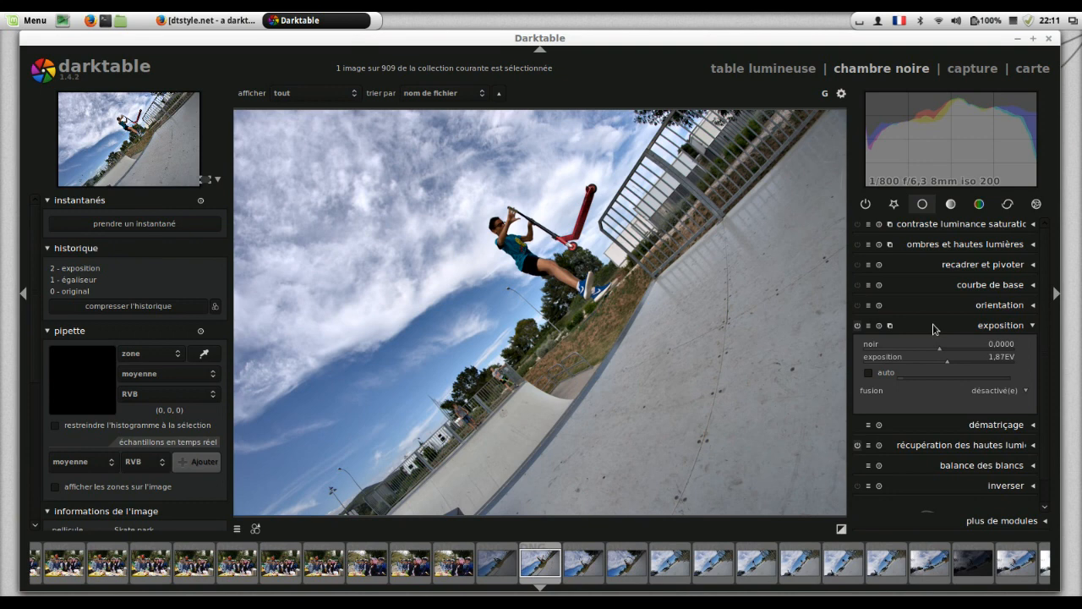
pyautogui.click(91, 269)
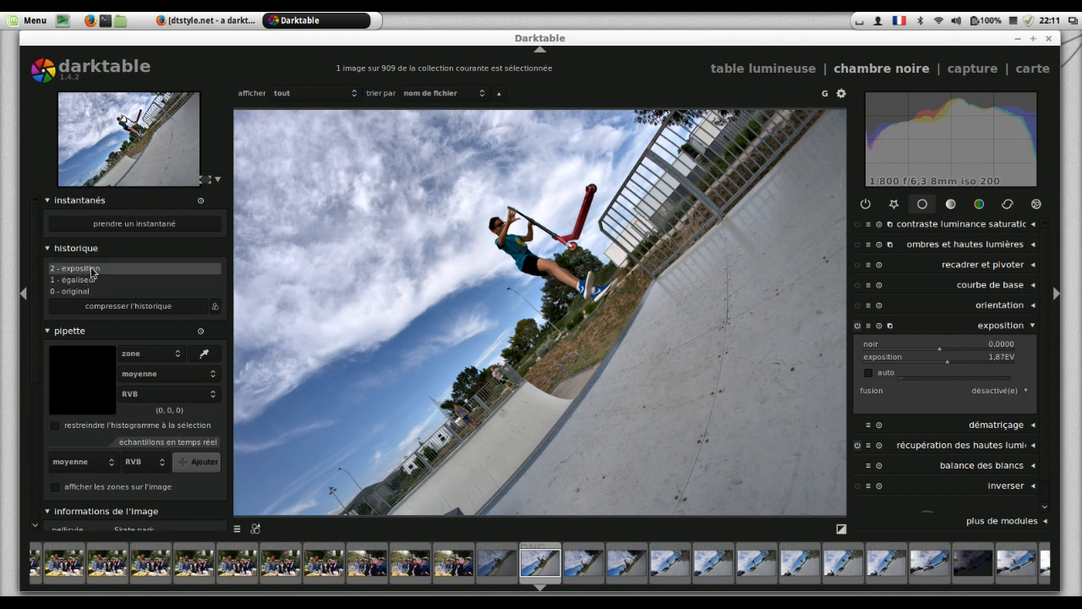
# - Raise the photo's saturation to 0.25 in the contraste luminance saturation module
pyautogui.click(1036, 227)
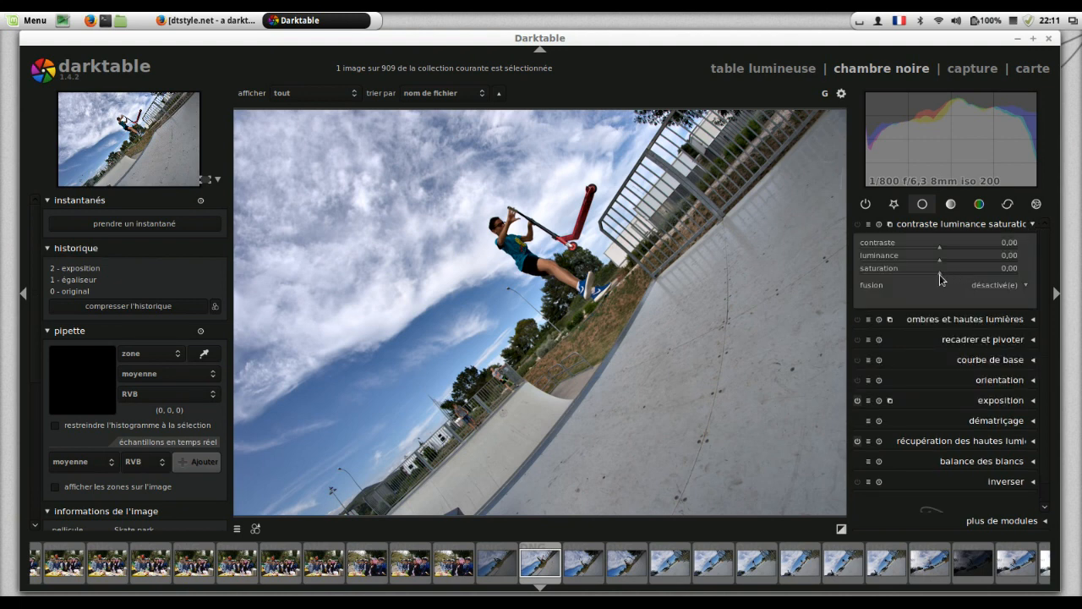
pyautogui.moveTo(943, 279); pyautogui.dragTo(960, 275)
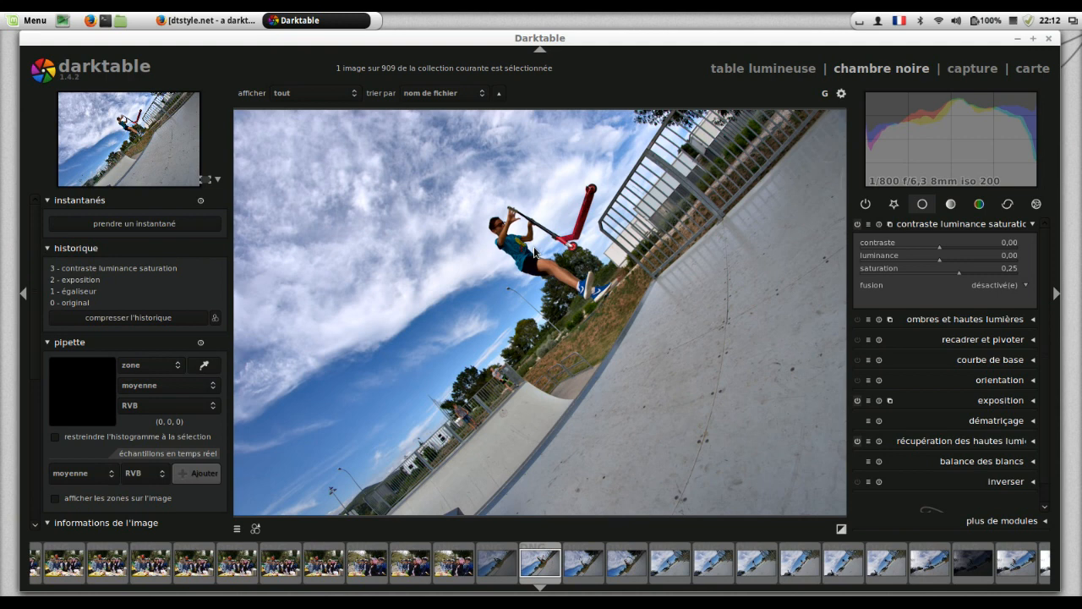
# - Create a style named "Tentative" from the edit history, including contraste luminance saturation, exposition and égaliseur
pyautogui.click(215, 316)
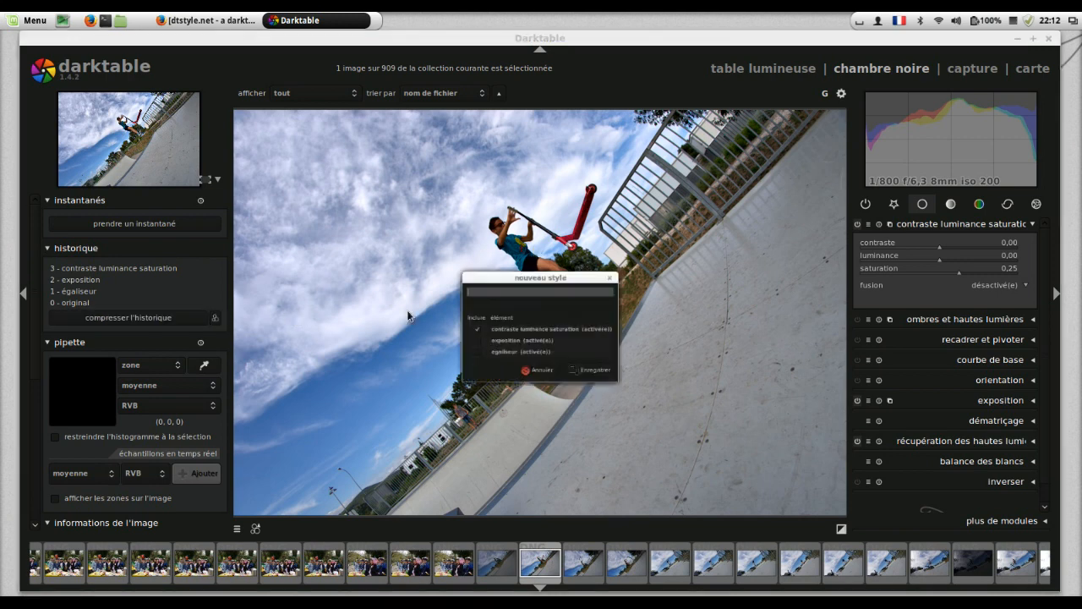
pyautogui.moveTo(554, 259); pyautogui.dragTo(589, 154)
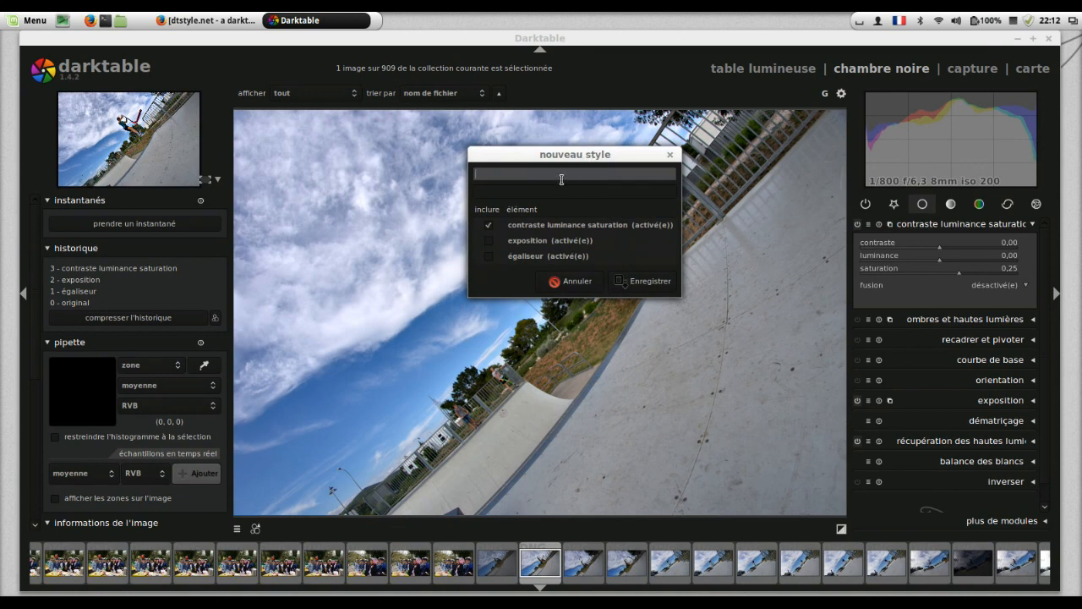
pyautogui.write('Tentative')
pyautogui.click(489, 228)
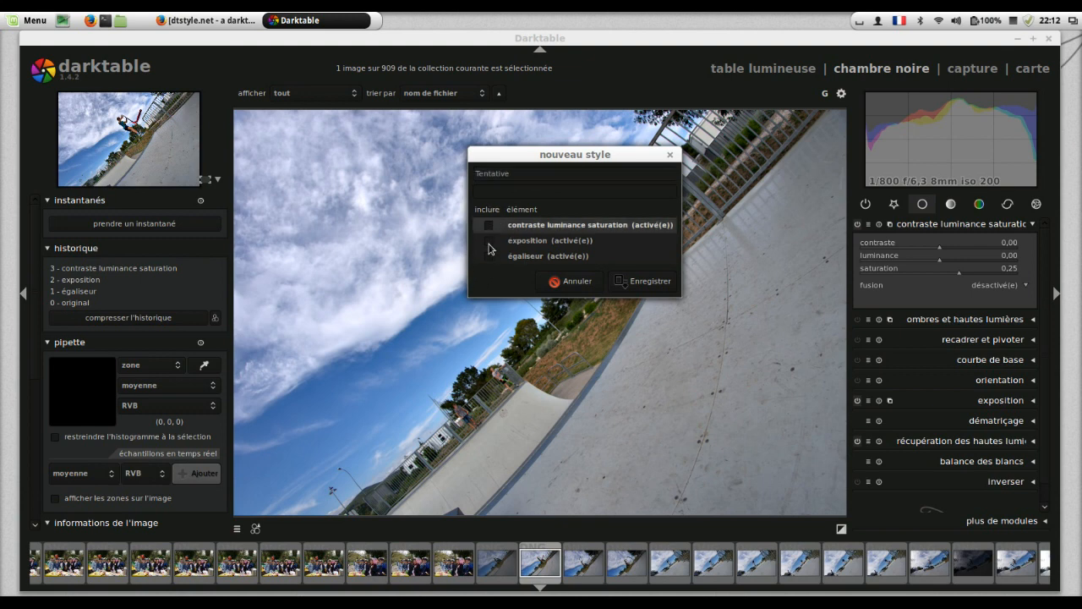
pyautogui.click(488, 243)
pyautogui.click(489, 257)
pyautogui.click(489, 240)
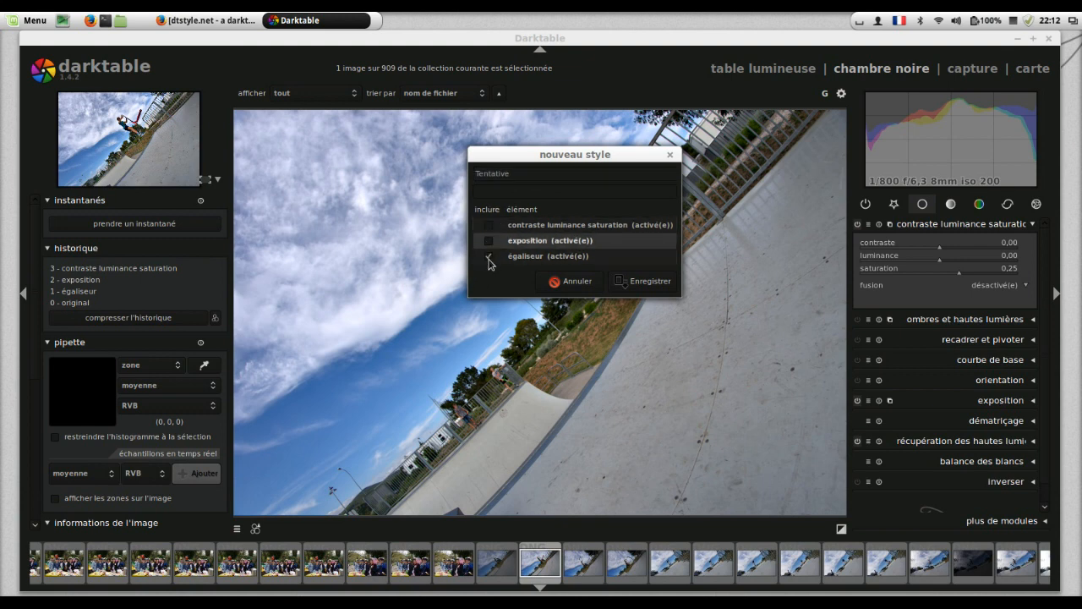
pyautogui.click(489, 257)
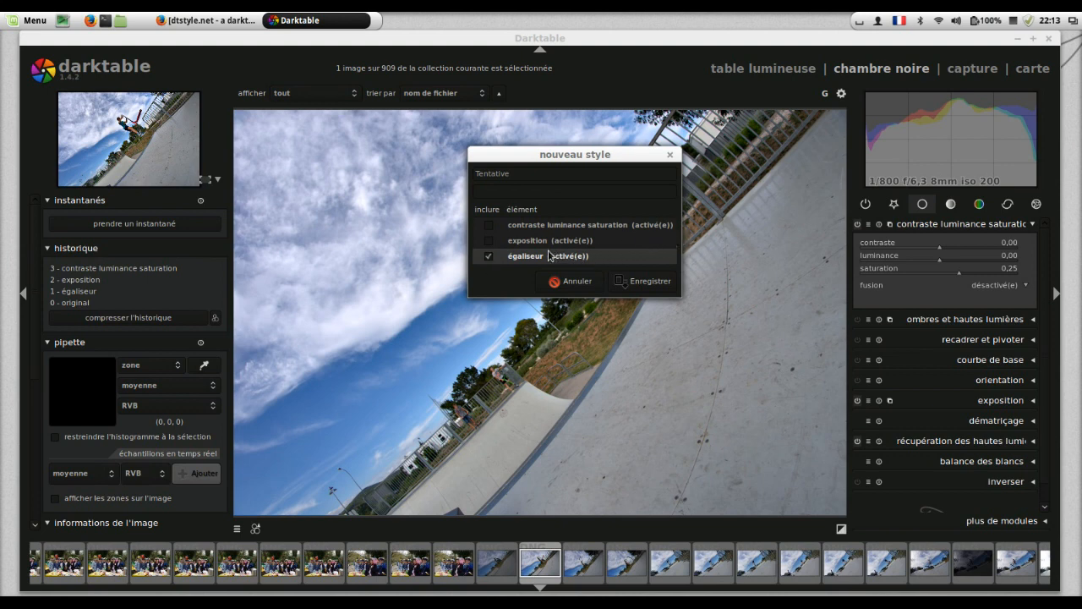
pyautogui.click(488, 244)
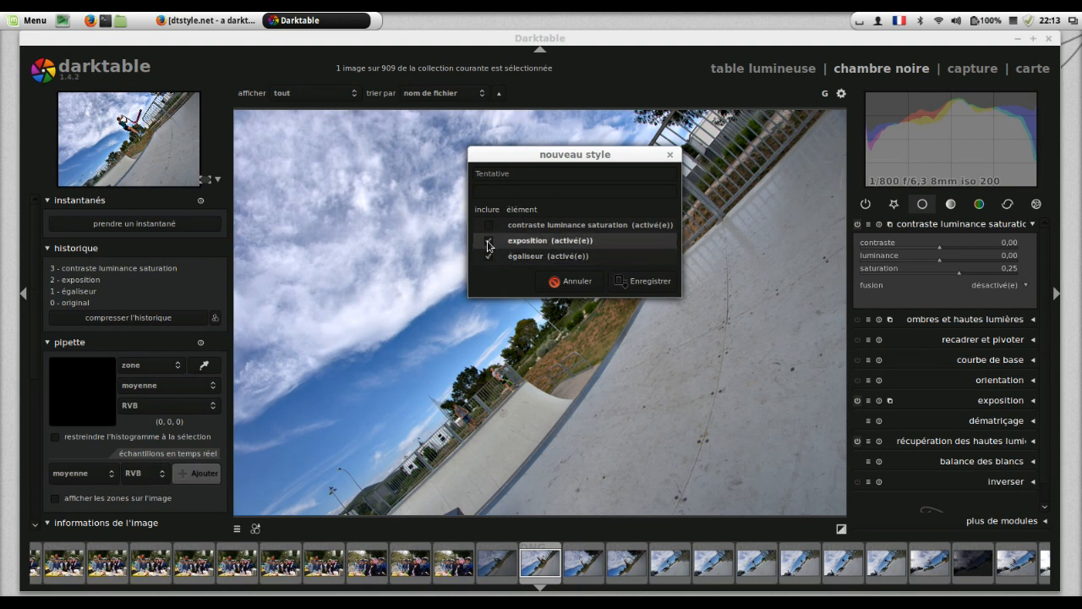
pyautogui.click(488, 226)
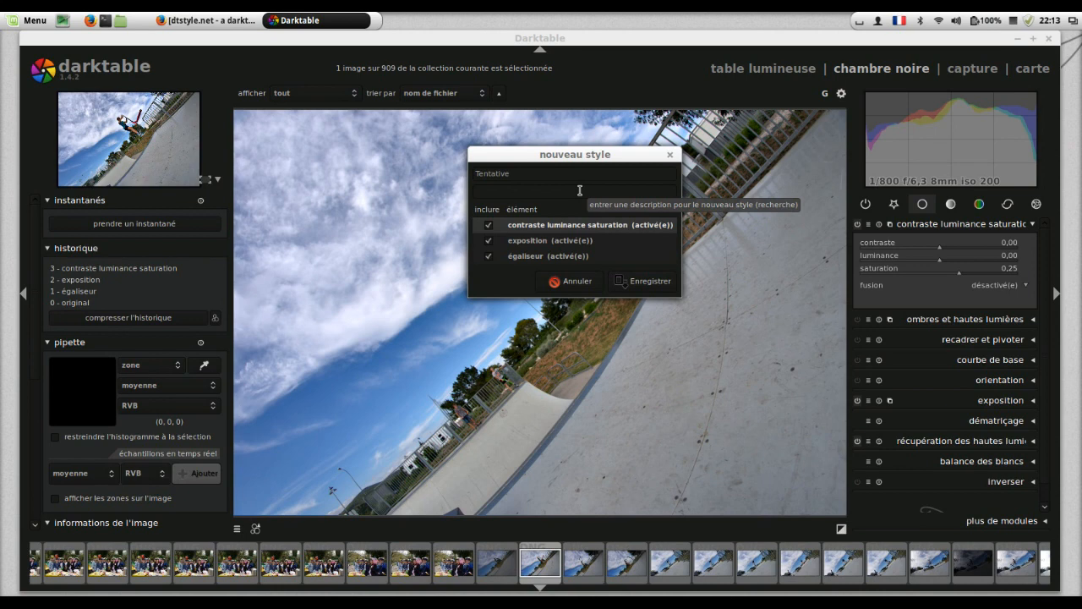
pyautogui.click(655, 287)
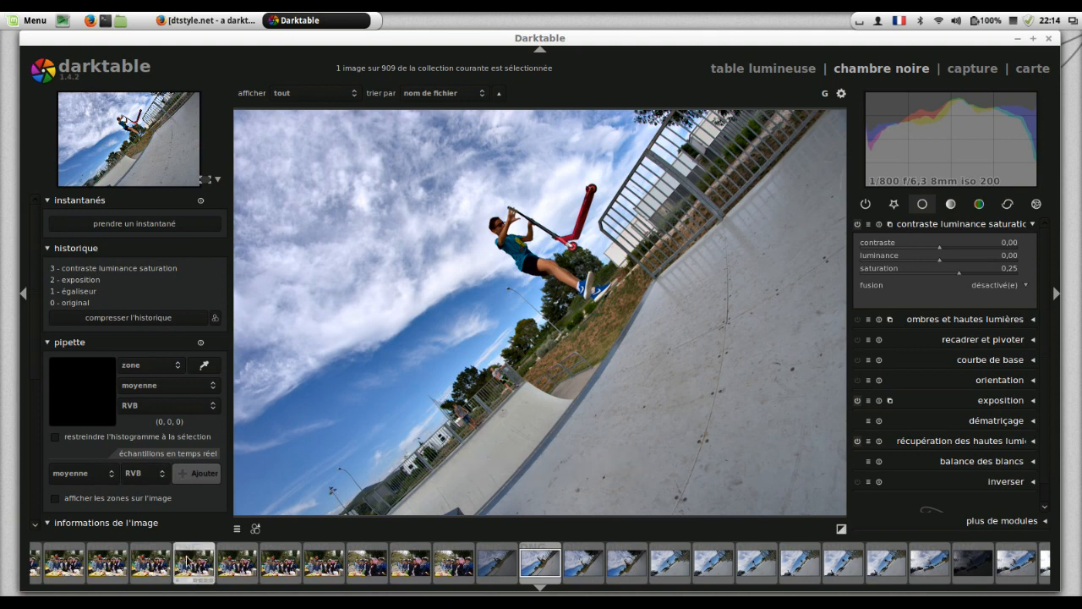
# - Look through the list of available styles for "Tentative" and examine the modules it contains, without applying any style
pyautogui.click(254, 531)
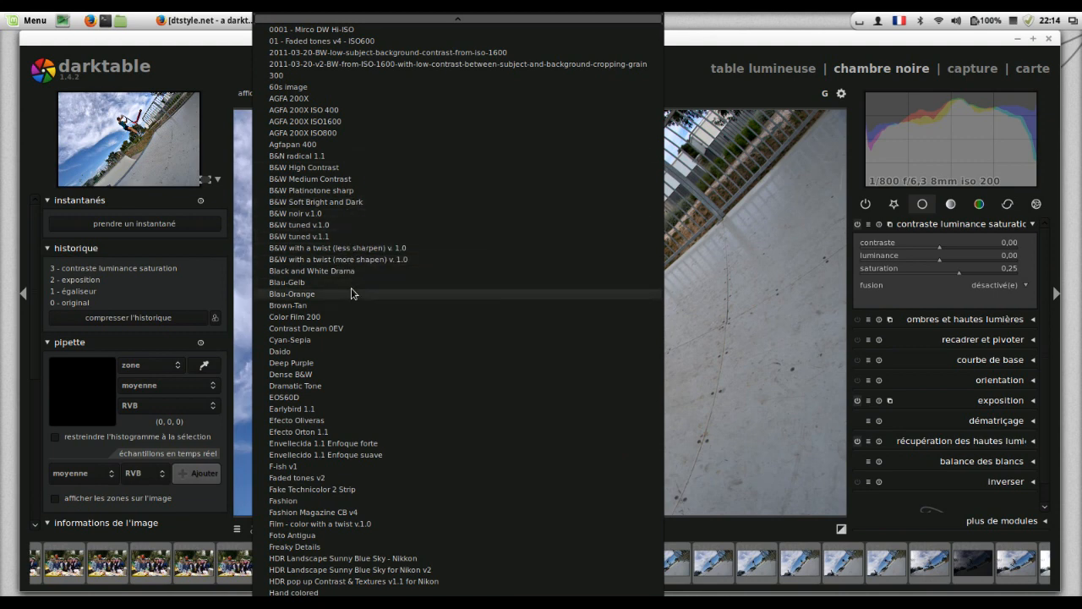
pyautogui.scroll(-2, 353, 291)
pyautogui.scroll(1, 350, 292)
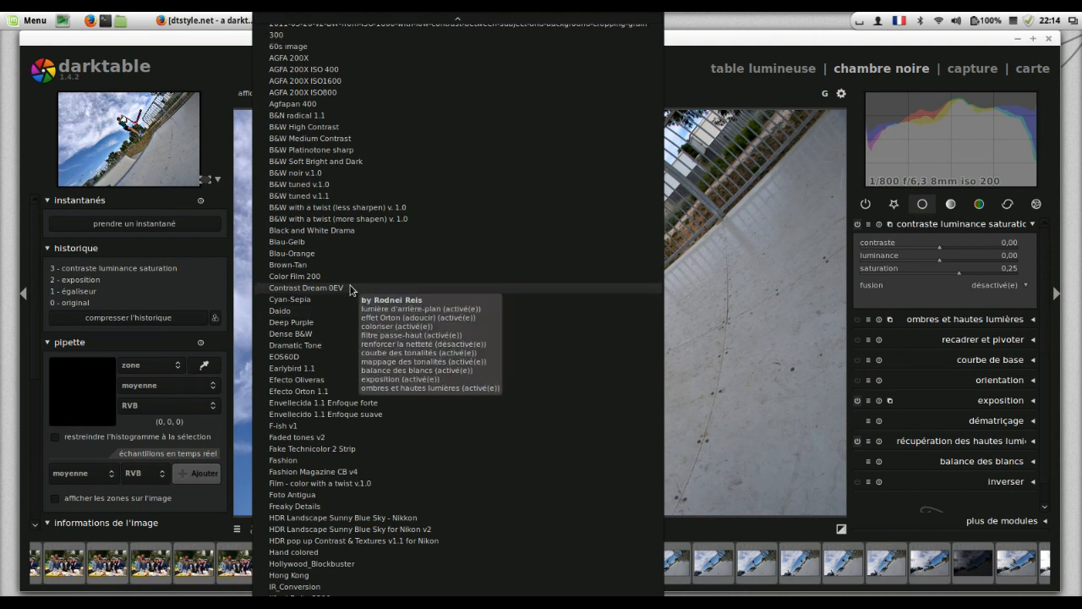
pyautogui.scroll(-15, 350, 290)
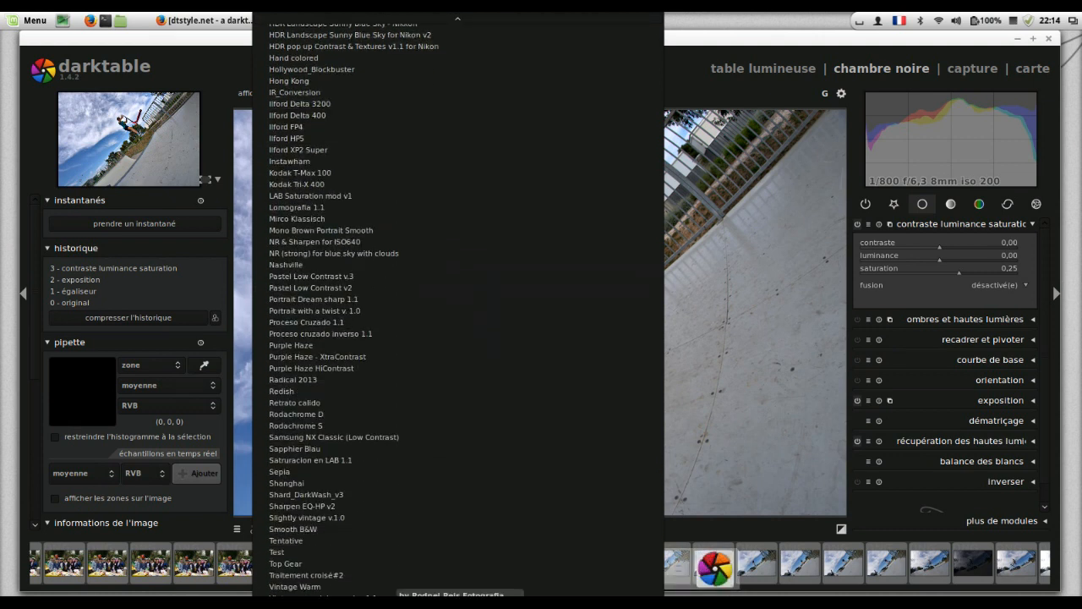
pyautogui.moveTo(415, 16)
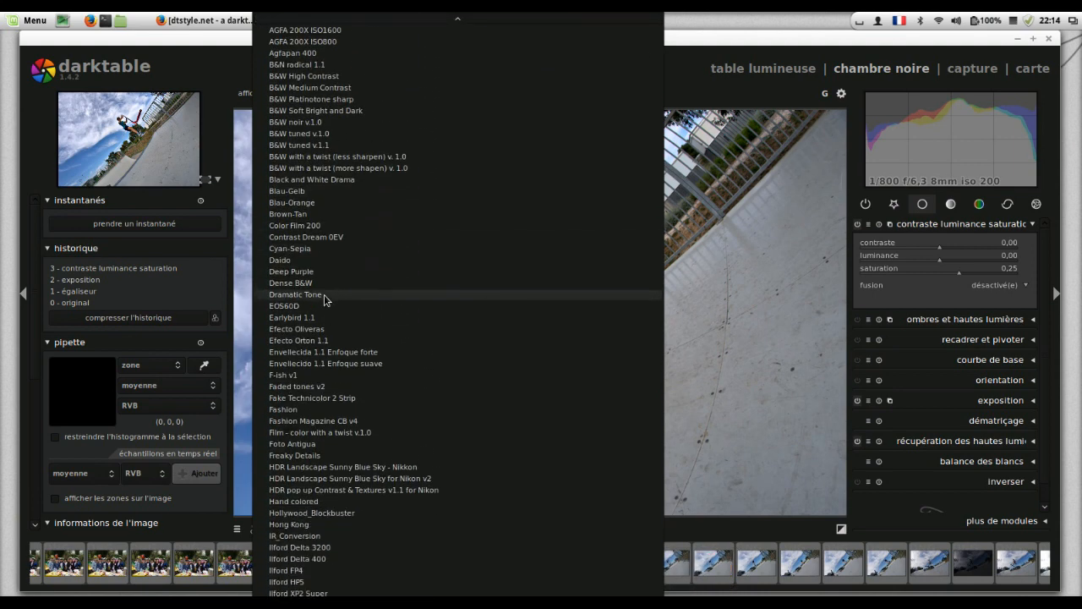
pyautogui.scroll(-4, 367, 305)
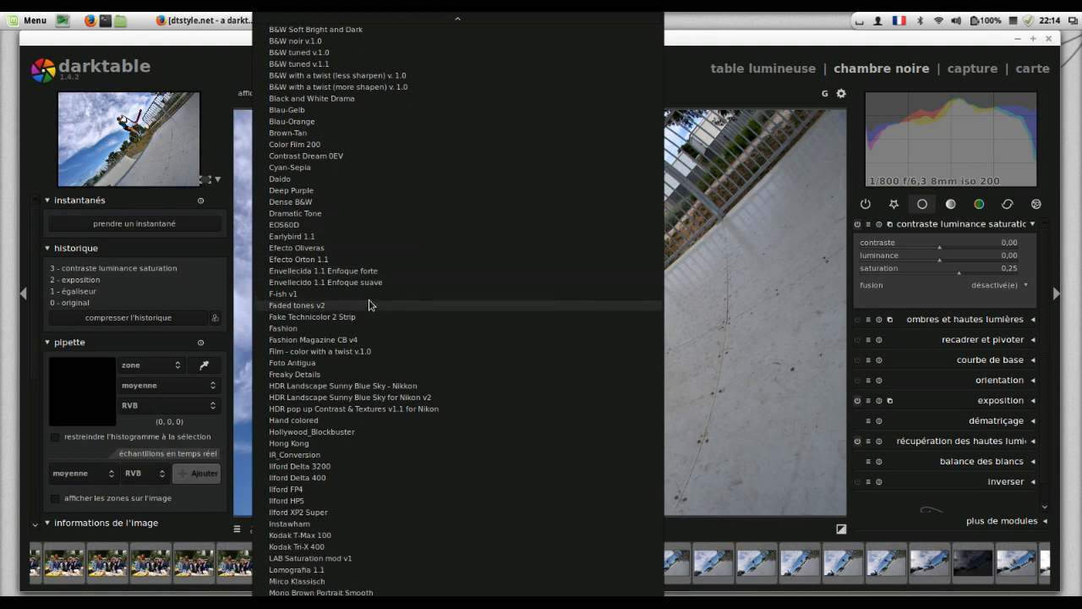
pyautogui.scroll(-6, 367, 311)
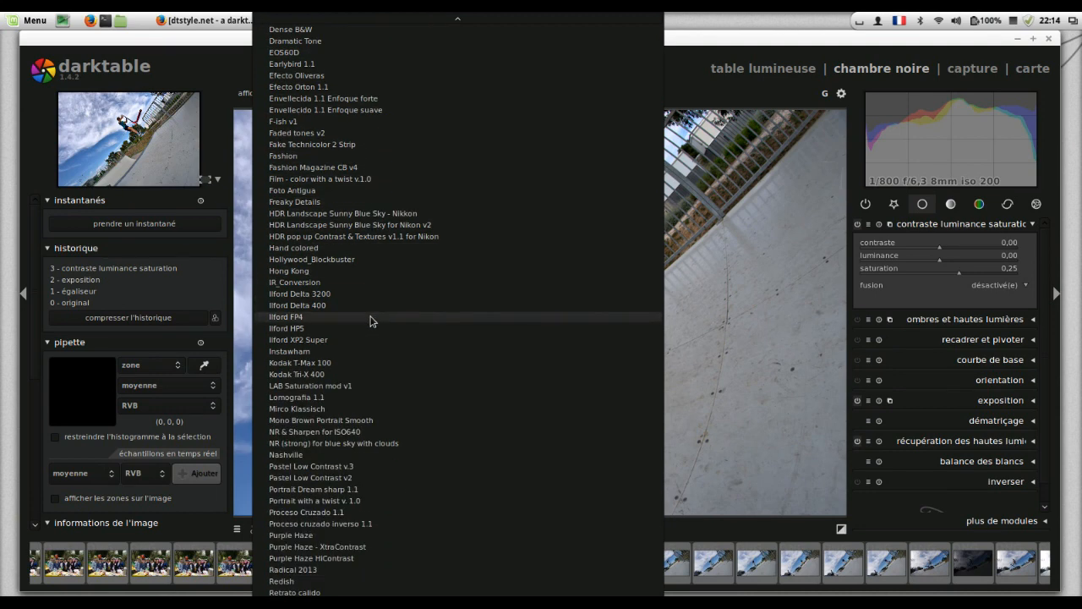
pyautogui.scroll(-3, 369, 317)
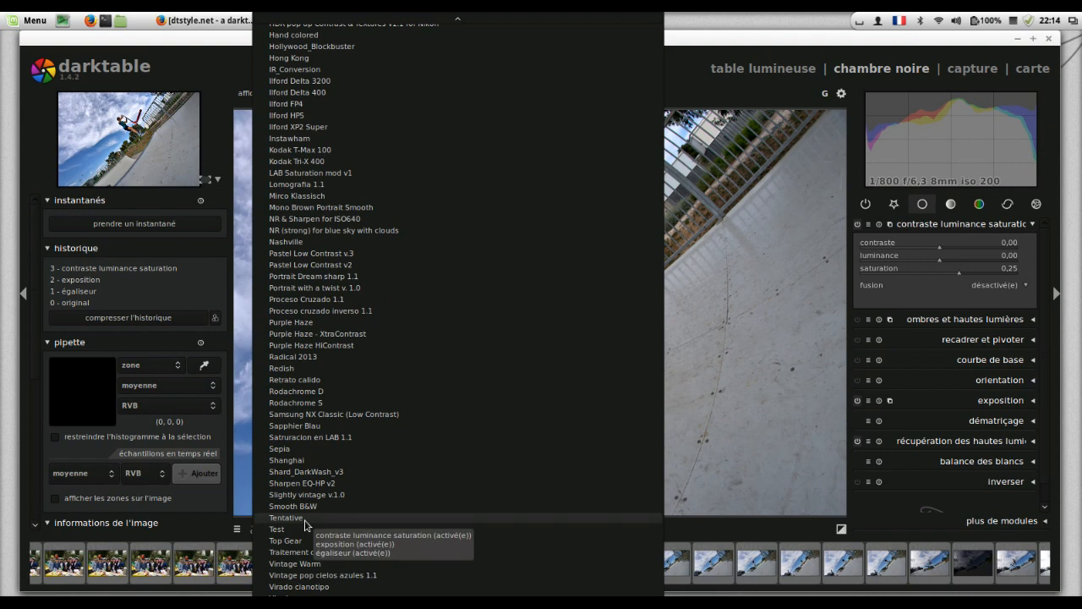
pyautogui.click(237, 524)
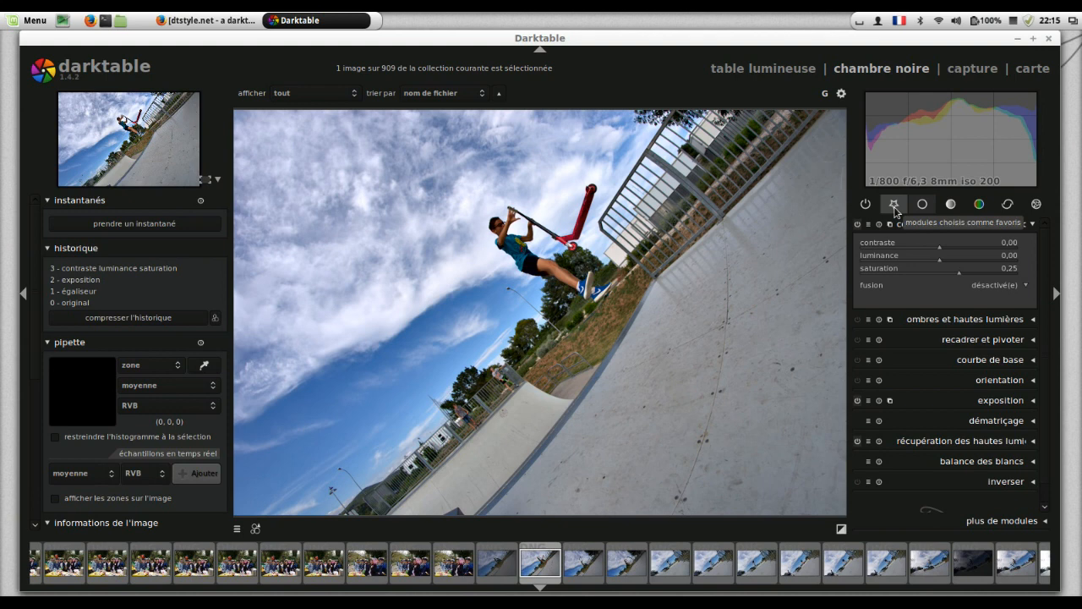
# - Show the favourite modules group and collapse the égaliseur module
pyautogui.click(894, 206)
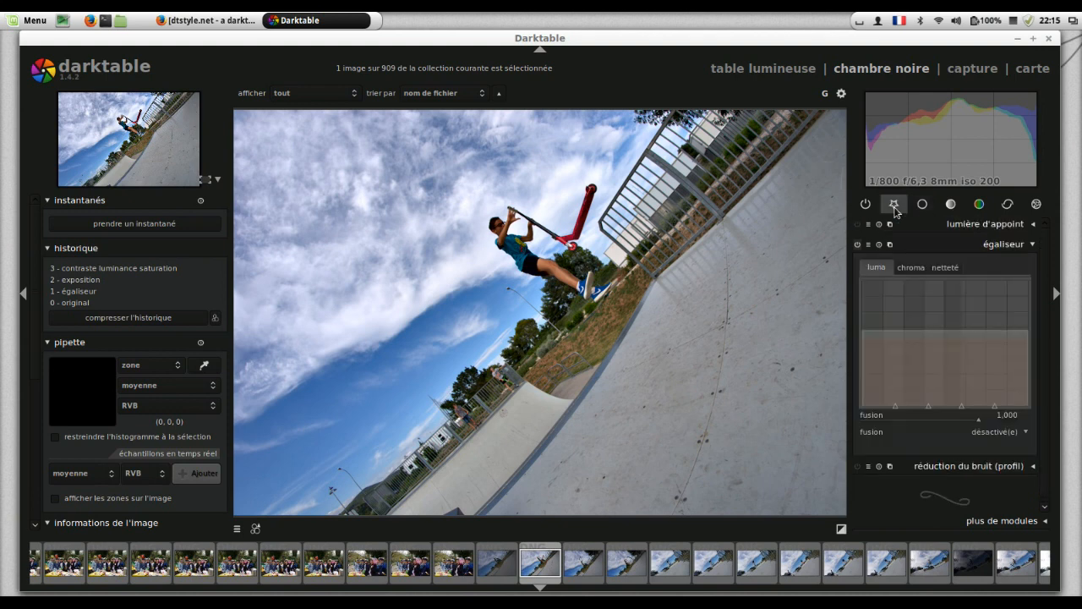
pyautogui.click(893, 205)
pyautogui.click(893, 206)
pyautogui.click(1033, 244)
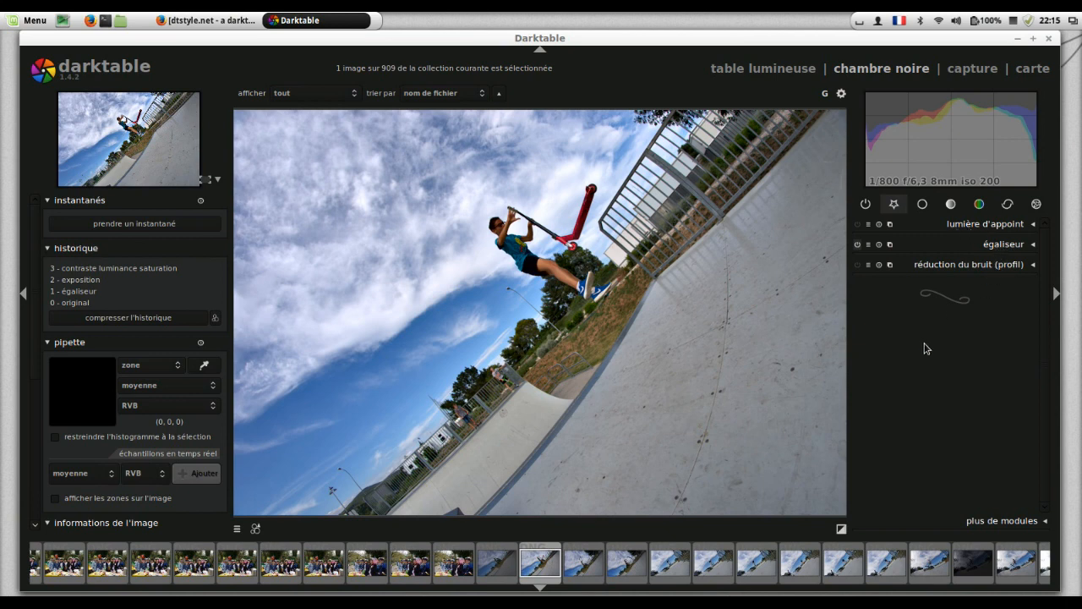
# - From the favourite presets, apply égaliseur's "renforcer la netteté (forte)" and lumière d'appoint's "assombrissement -0.25 IL sur 4 zones" to the photo
pyautogui.click(237, 530)
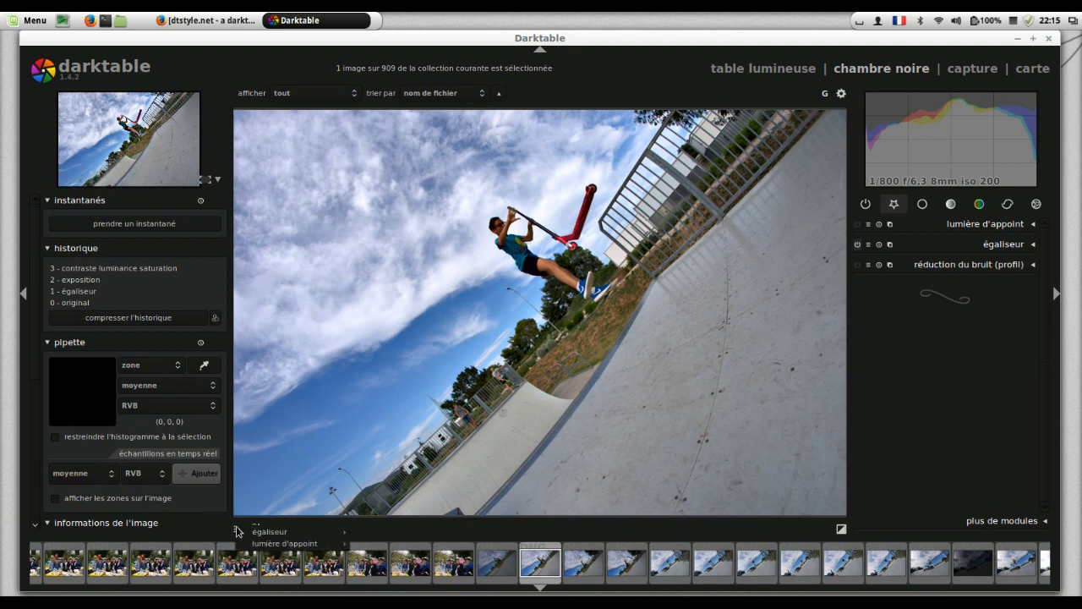
pyautogui.moveTo(263, 537)
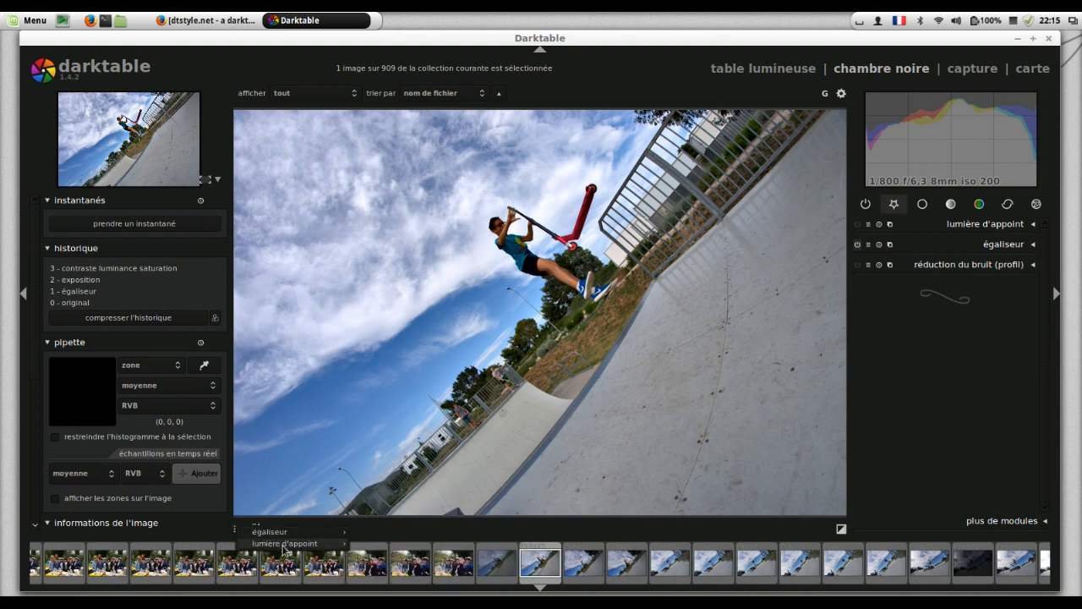
pyautogui.moveTo(284, 551)
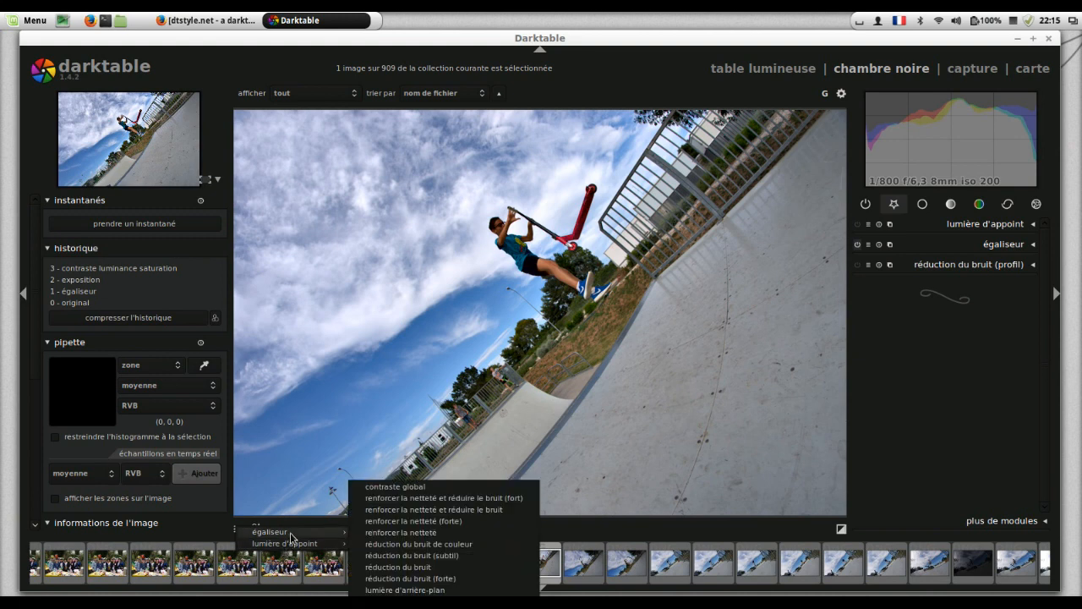
pyautogui.click(414, 522)
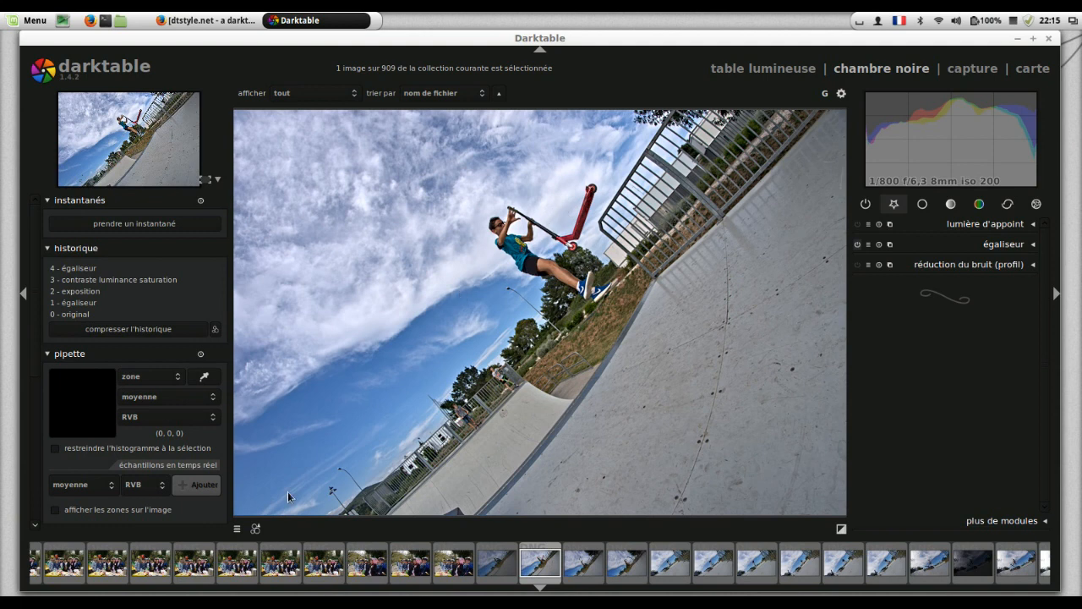
pyautogui.click(238, 529)
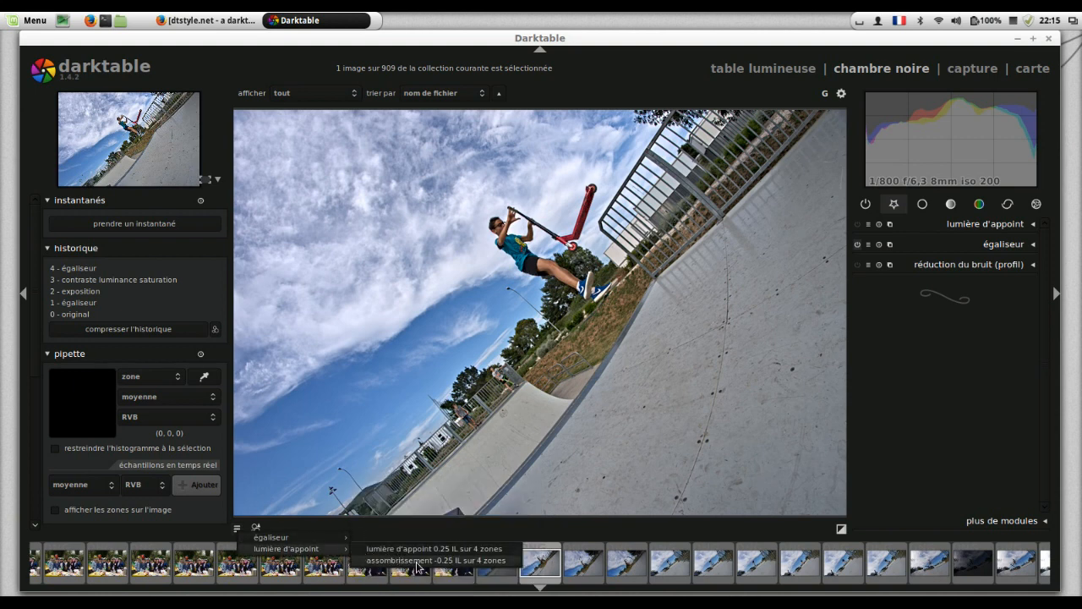
pyautogui.click(417, 562)
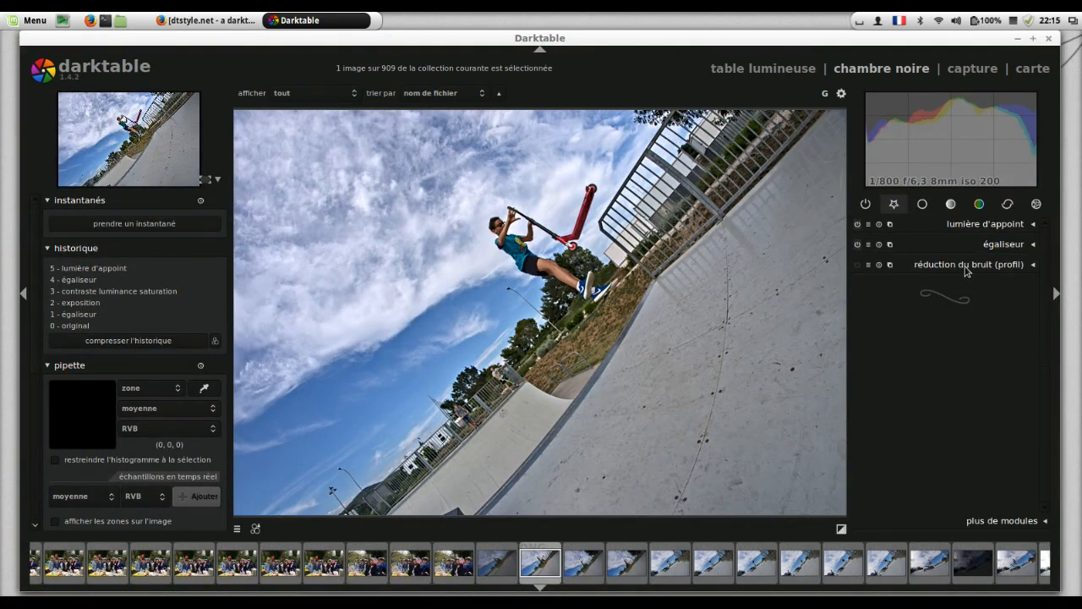
# - Check which modules the favourite presets list offers and create a preset named "Retest" for the réduction du bruit (profil) module
pyautogui.click(238, 528)
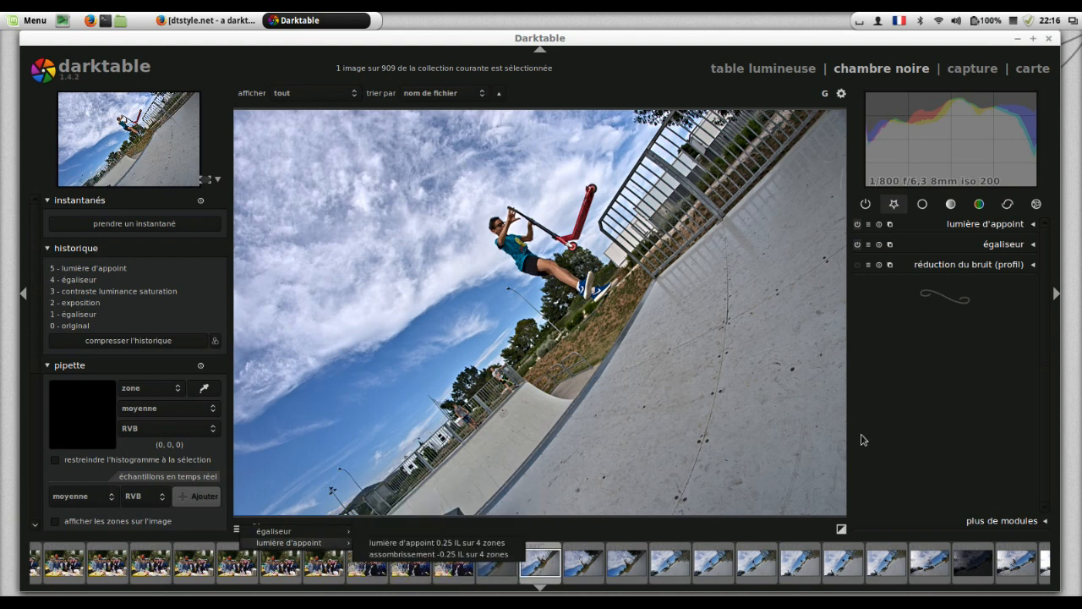
pyautogui.click(929, 402)
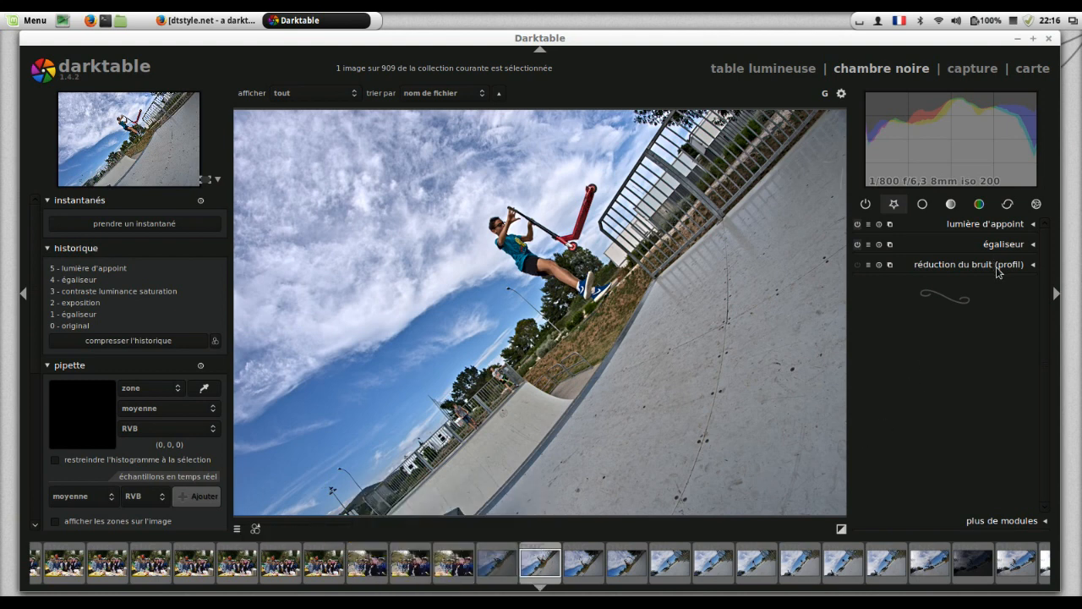
pyautogui.click(868, 265)
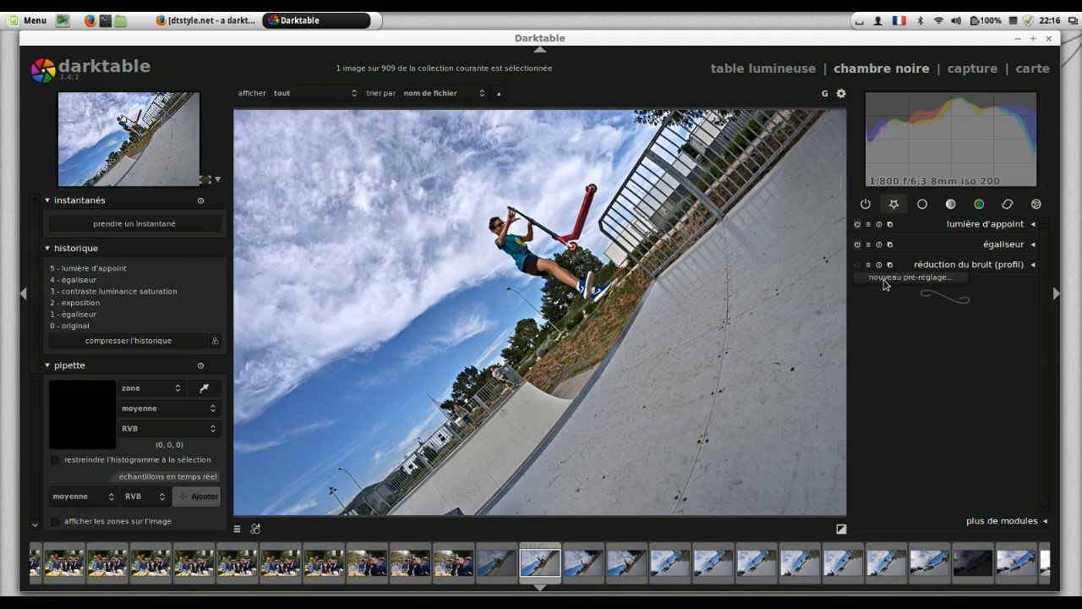
pyautogui.click(884, 280)
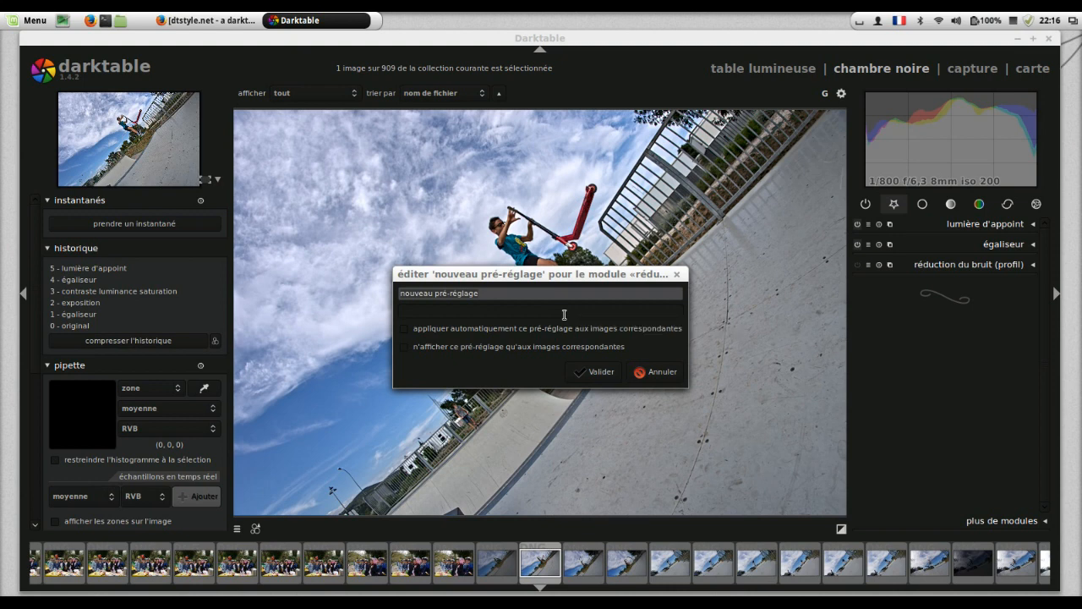
pyautogui.write('Retest')
pyautogui.click(598, 374)
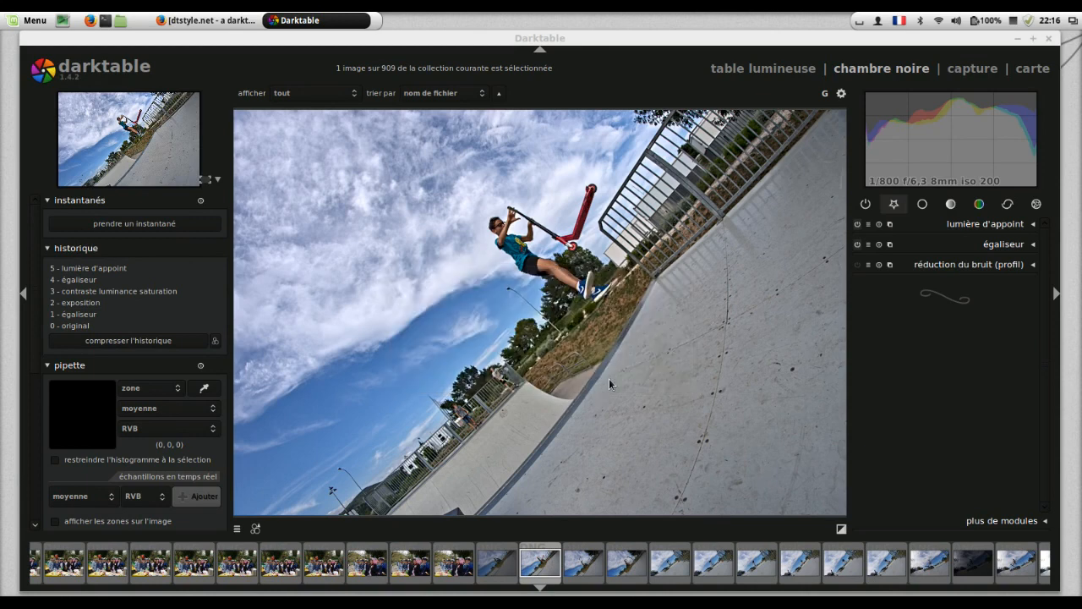
# - Check the réduction du bruit (profil) module's own preset list and the favourite presets list for the new preset
pyautogui.click(867, 265)
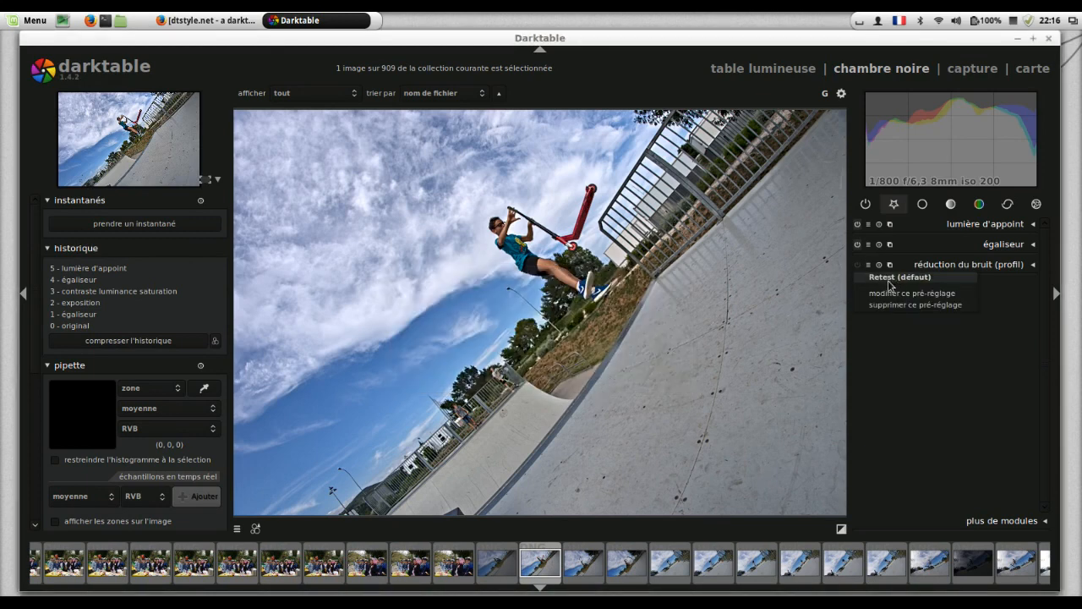
pyautogui.click(913, 342)
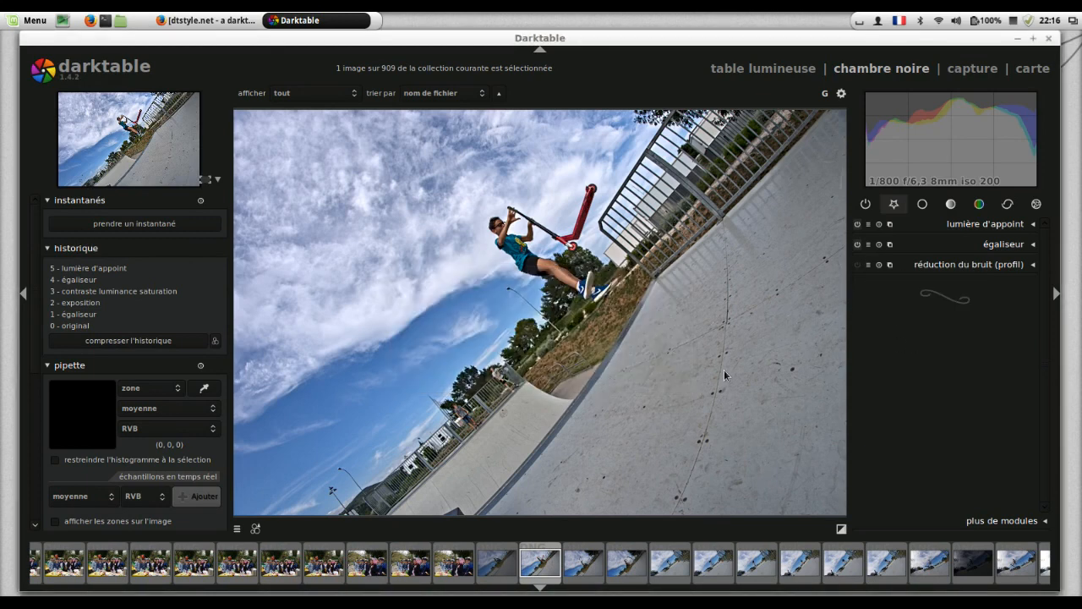
pyautogui.click(255, 528)
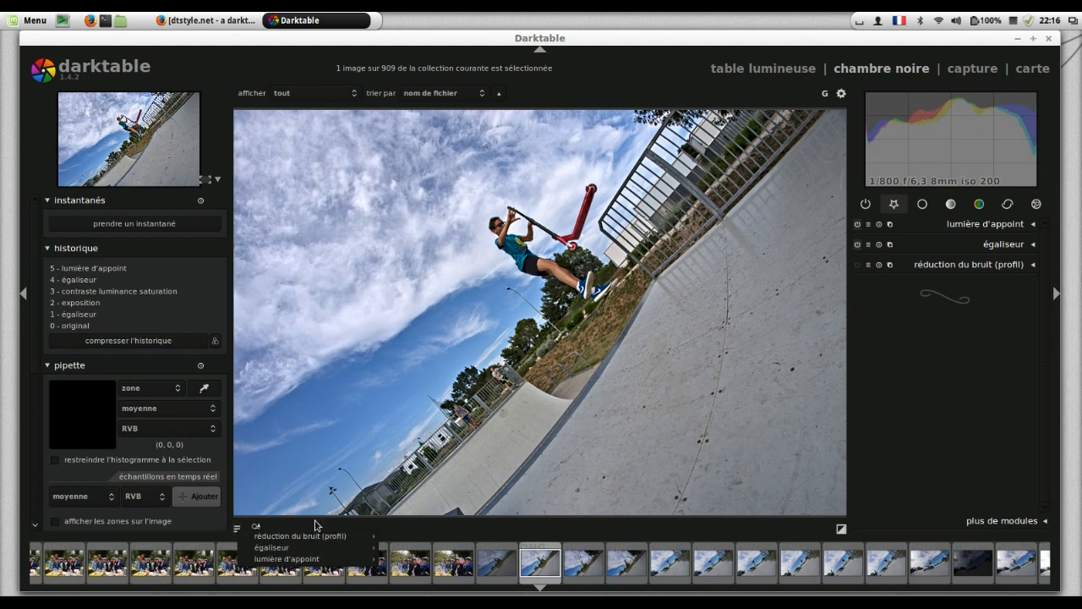
pyautogui.moveTo(326, 532)
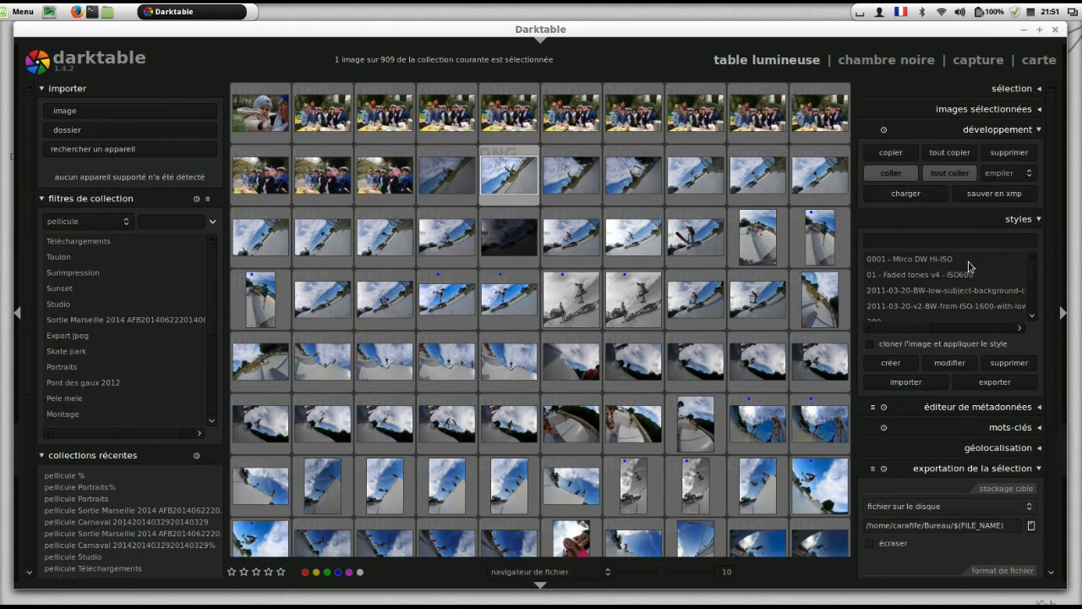
# - Browse the list of available styles in the lighttable and return to its beginning
pyautogui.moveTo(965, 272)
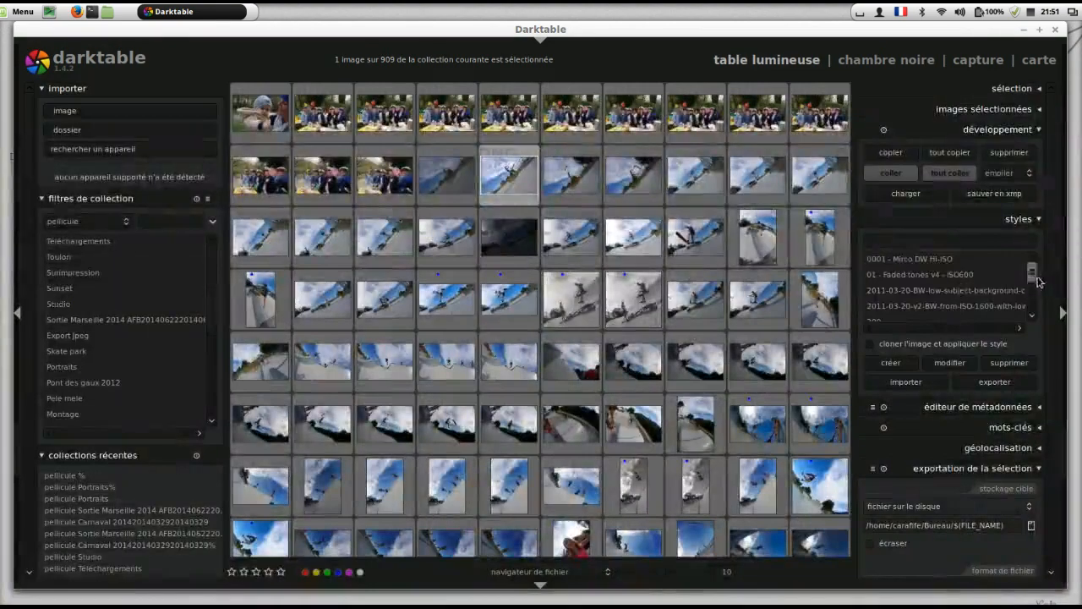
pyautogui.moveTo(1031, 272); pyautogui.dragTo(1032, 317)
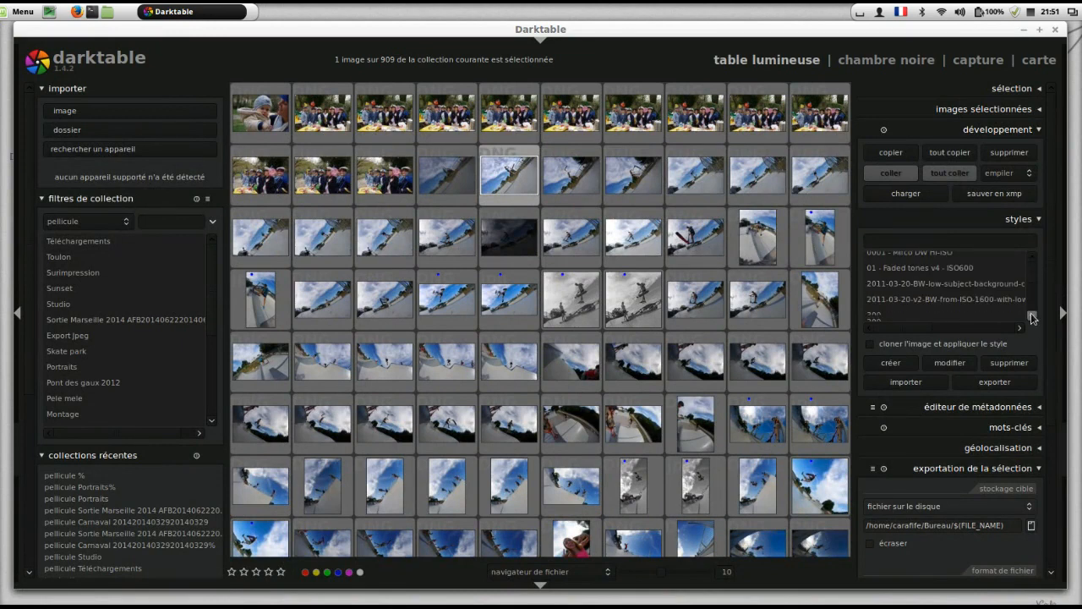
pyautogui.click(1031, 317)
pyautogui.click(1031, 317)
pyautogui.click(1031, 317)
pyautogui.click(1031, 317)
pyautogui.click(1032, 317)
pyautogui.scroll(-4, 945, 290)
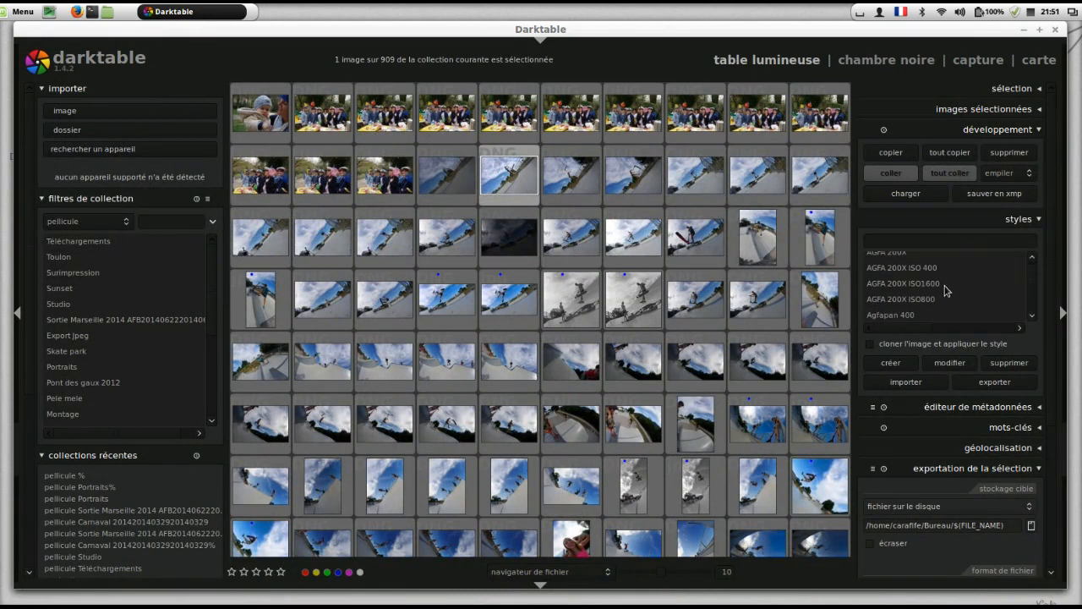
pyautogui.scroll(-5, 945, 290)
pyautogui.scroll(3, 945, 290)
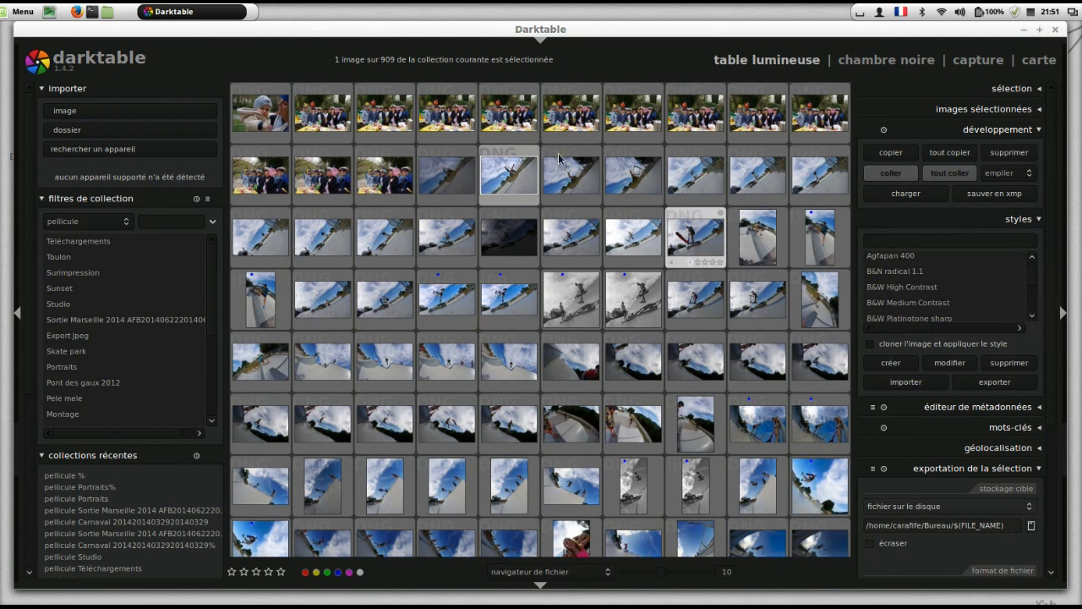
pyautogui.scroll(5, 955, 279)
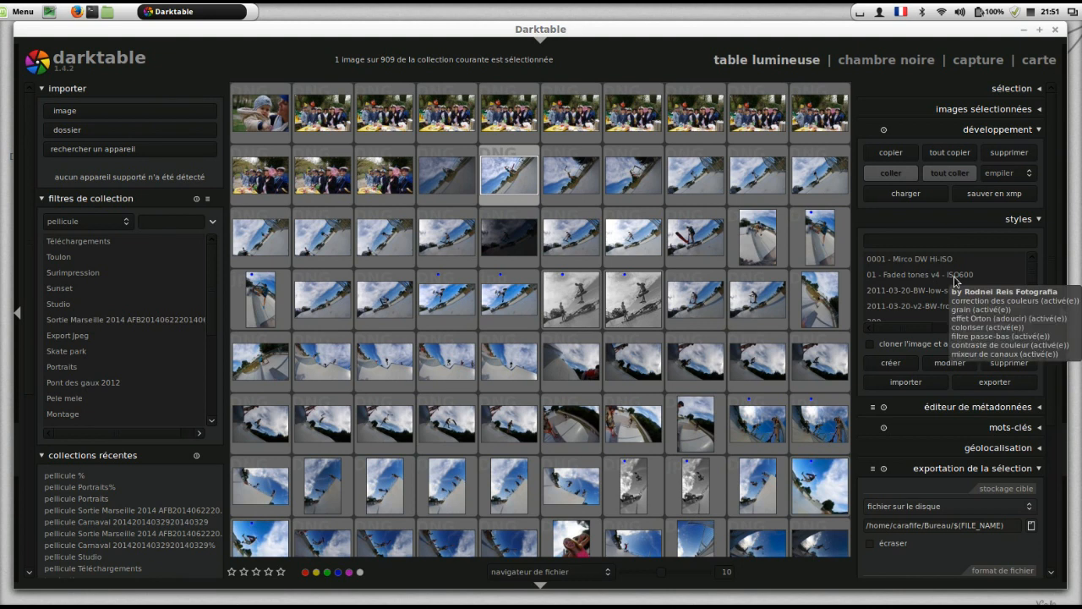
# - Try the style "01 - Faded tones v4 - ISO600" on the selected skate photo and discard the photo's development history
pyautogui.doubleClick(953, 276)
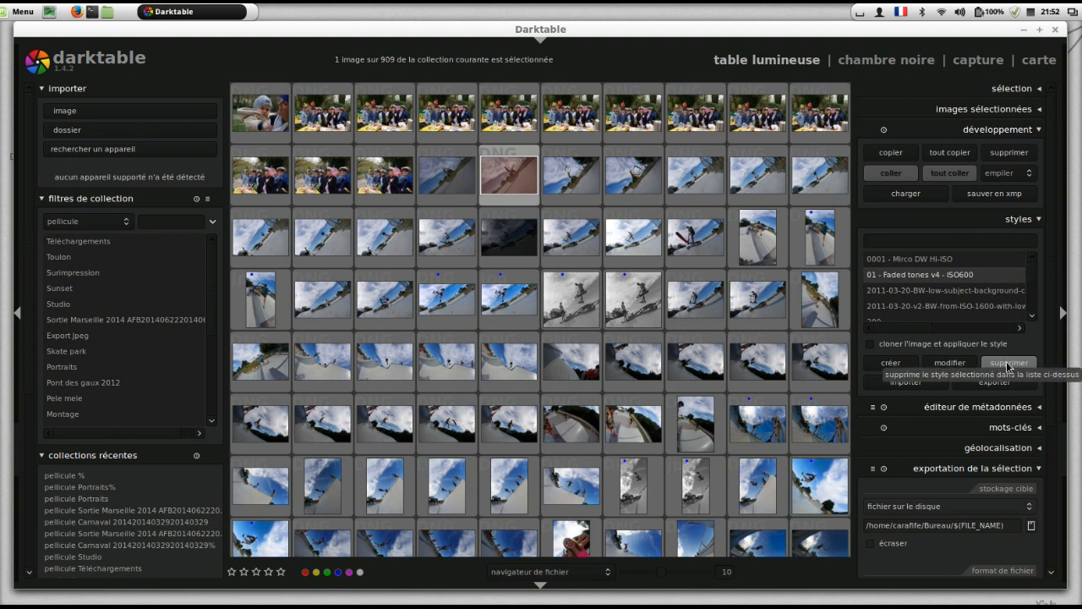
pyautogui.moveTo(938, 281)
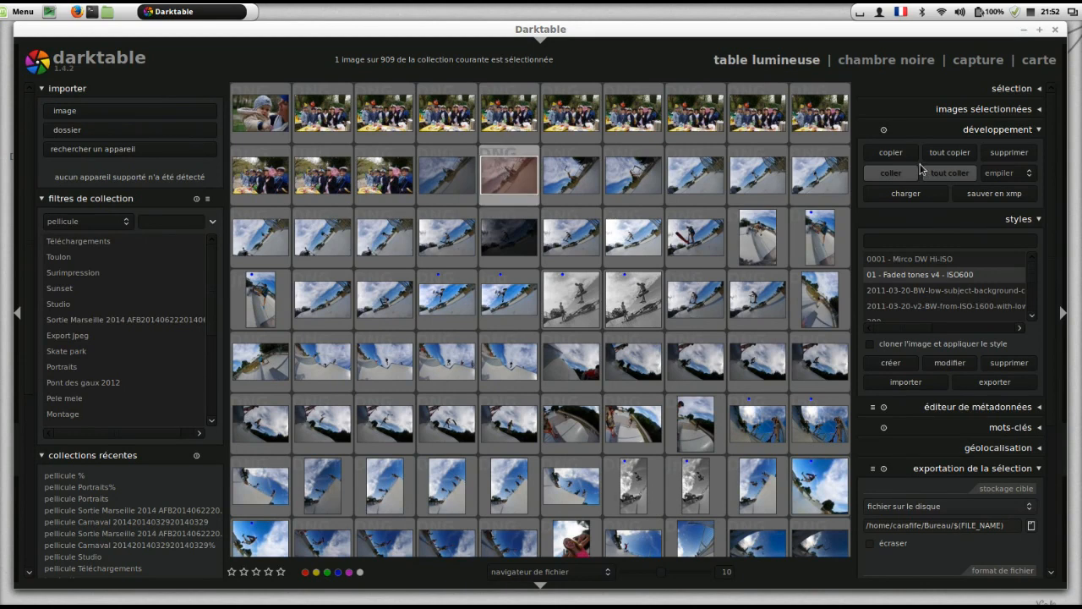
pyautogui.click(1015, 157)
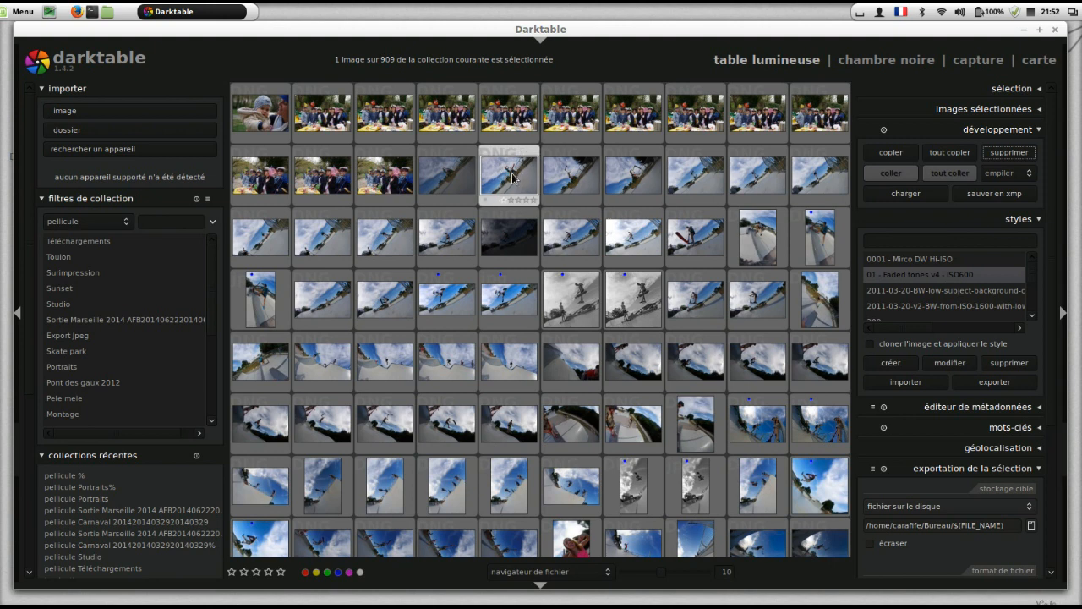
# - Enable cloning the image when applying a style and apply "01 - Faded tones v4 - ISO600" to a duplicate of the skate photo
pyautogui.click(869, 345)
pyautogui.click(869, 344)
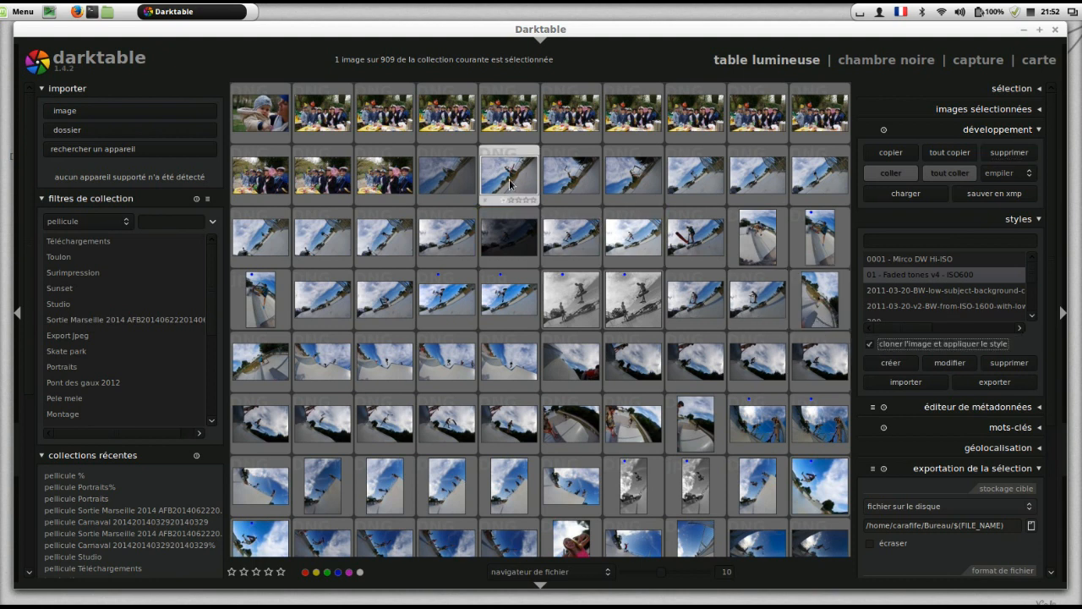
pyautogui.doubleClick(913, 278)
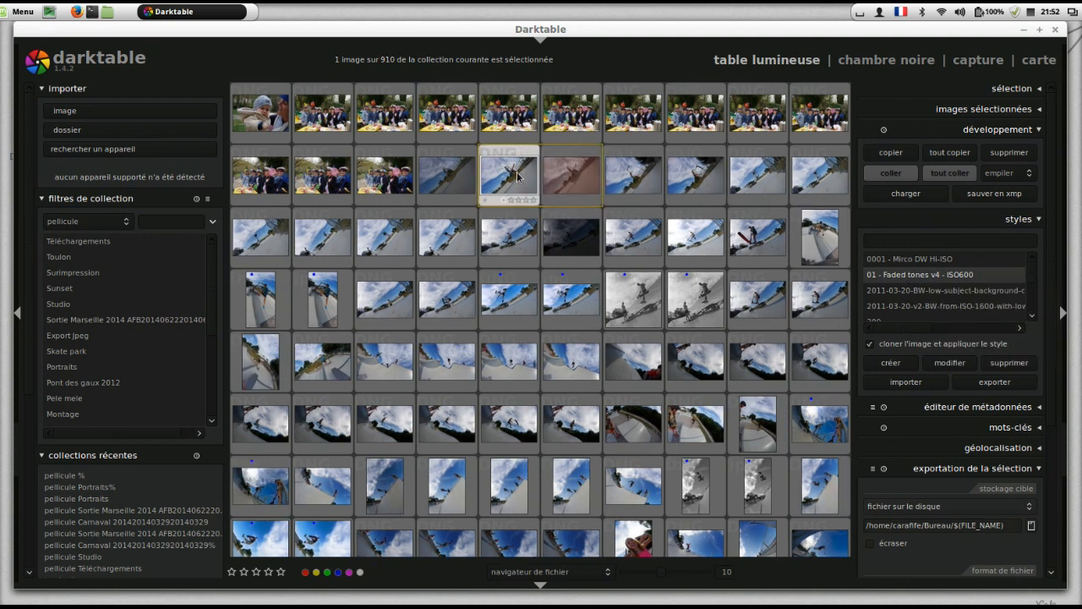
# - Discard the faded duplicate's development and apply the style "2011-03-20-v2-BW-from-ISO-1600-with-low…" to a new clone of it
pyautogui.click(578, 169)
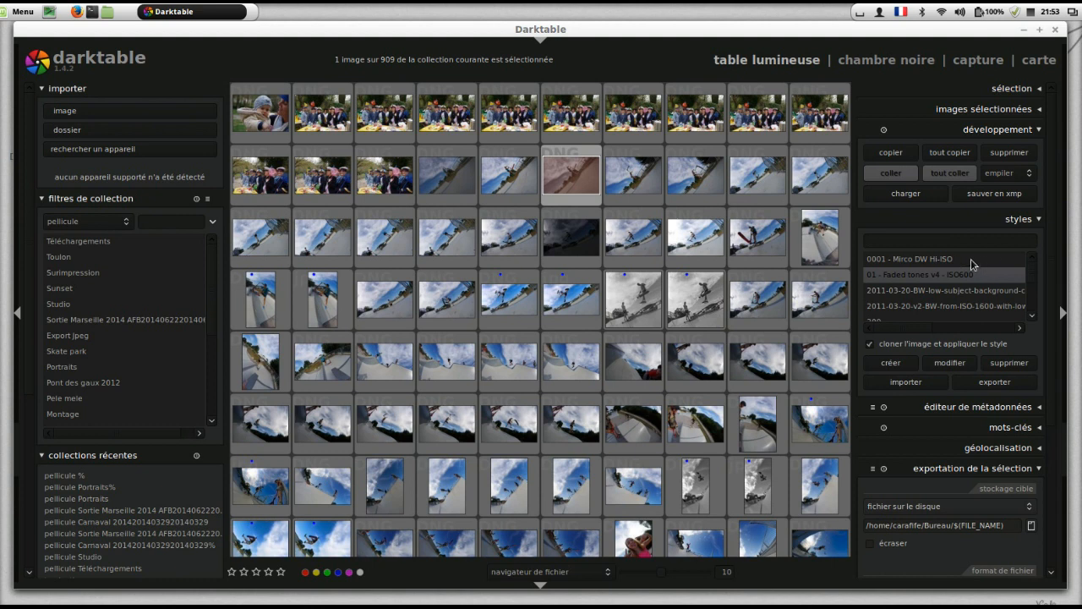
pyautogui.click(1023, 156)
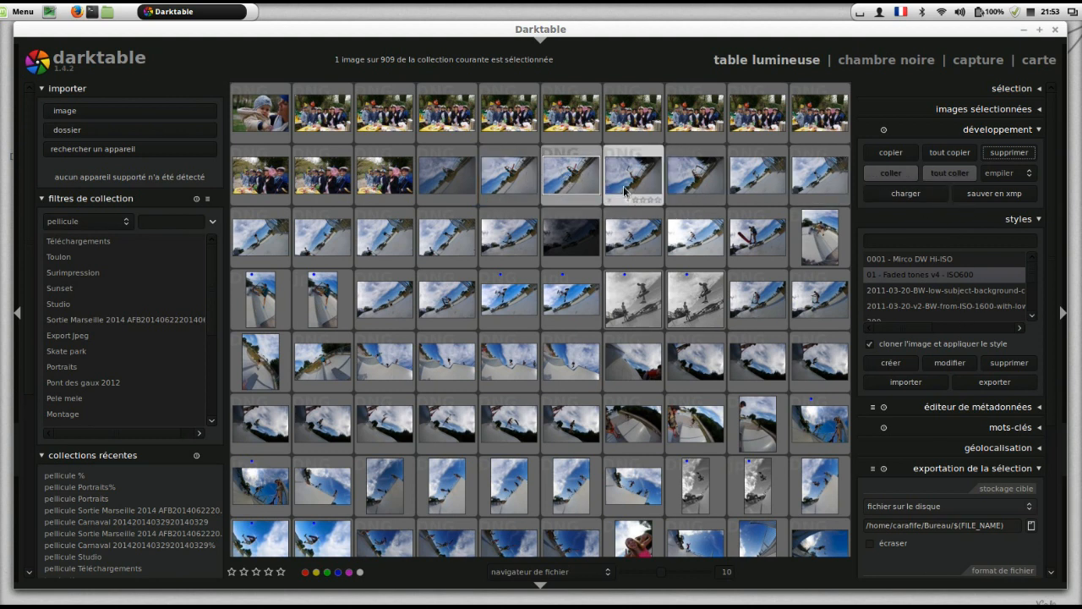
pyautogui.doubleClick(927, 309)
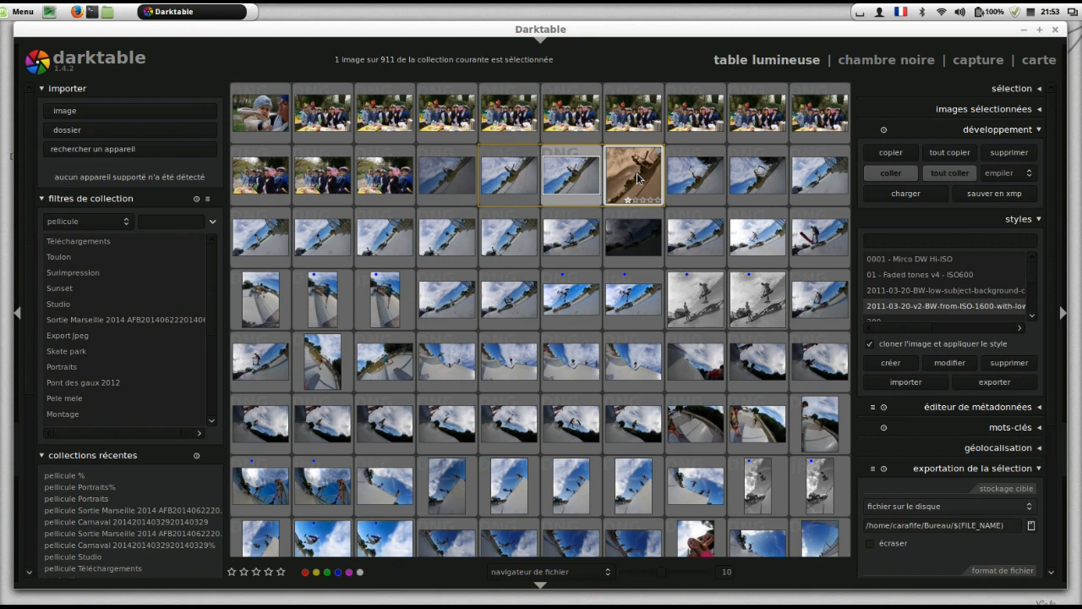
pyautogui.scroll(2, 646, 181)
pyautogui.scroll(-2, 647, 182)
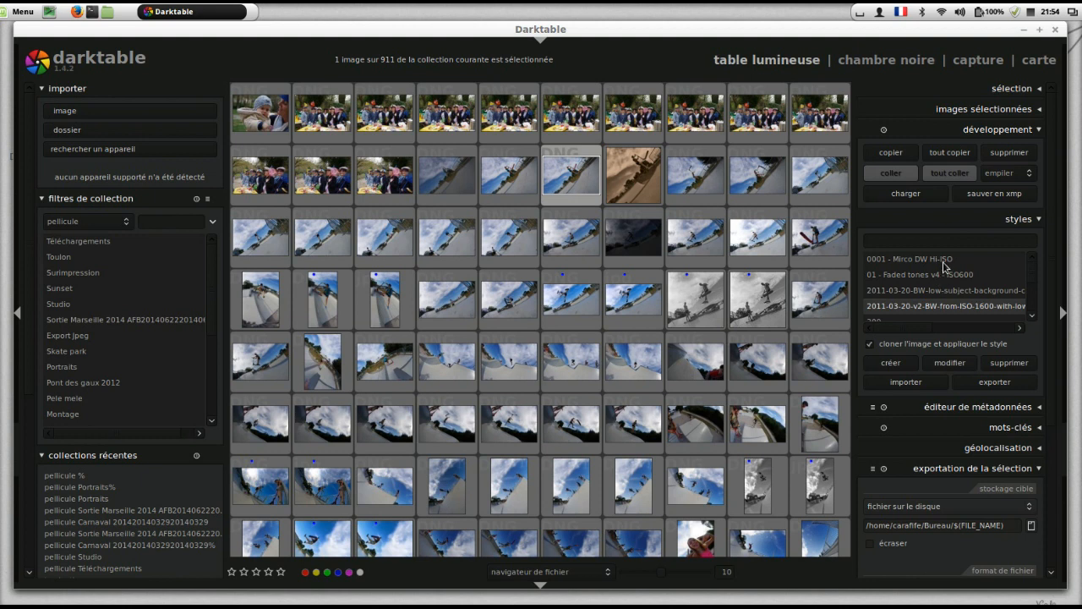
pyautogui.moveTo(944, 267)
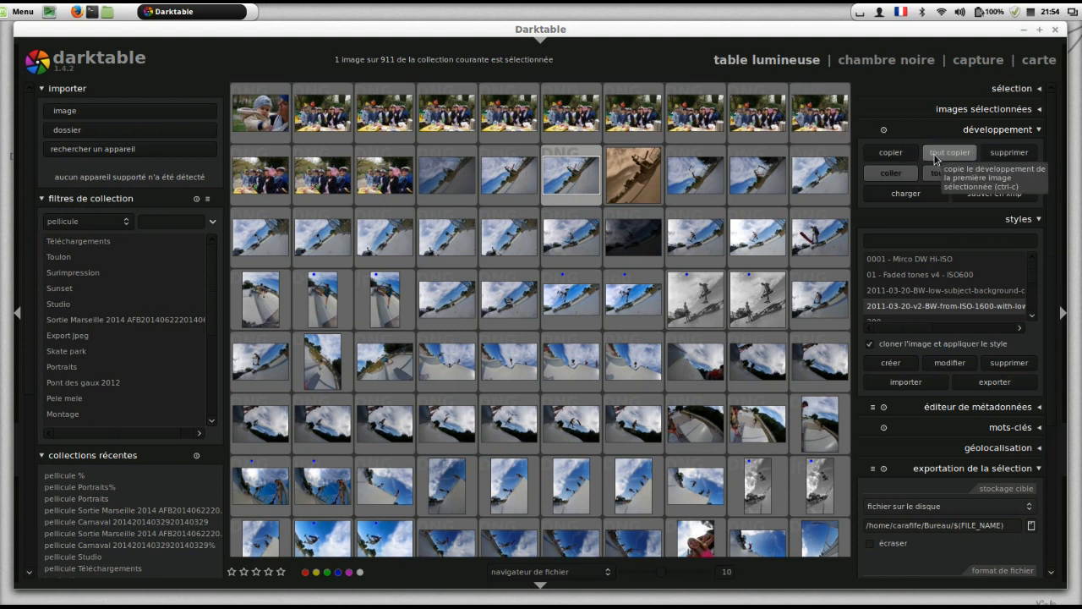
# - Copy the sepia clone's development with every listed module included
pyautogui.click(639, 166)
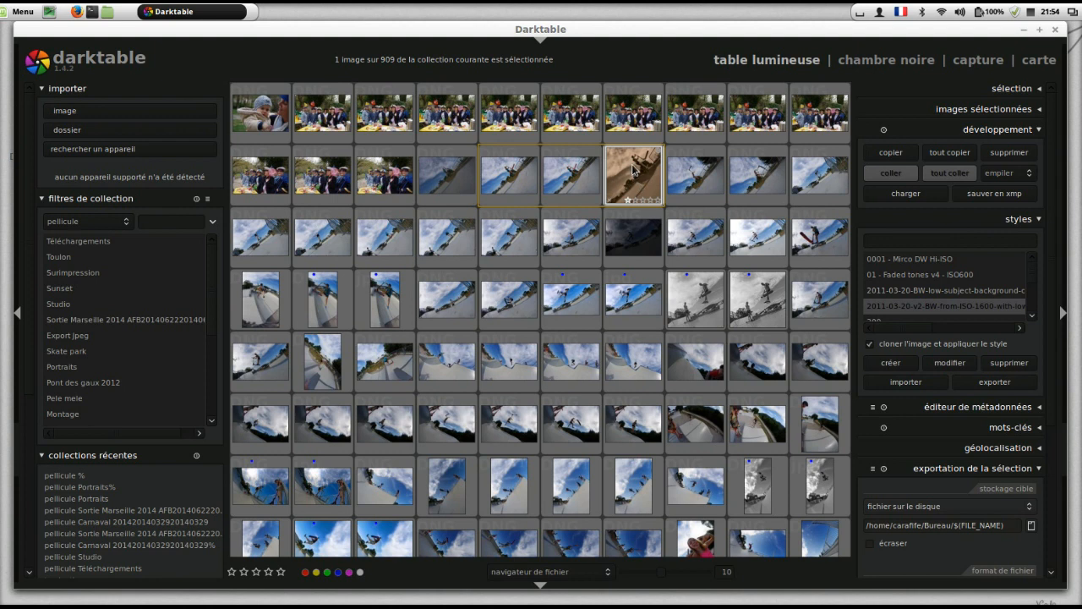
pyautogui.click(914, 152)
pyautogui.moveTo(609, 226); pyautogui.dragTo(541, 237)
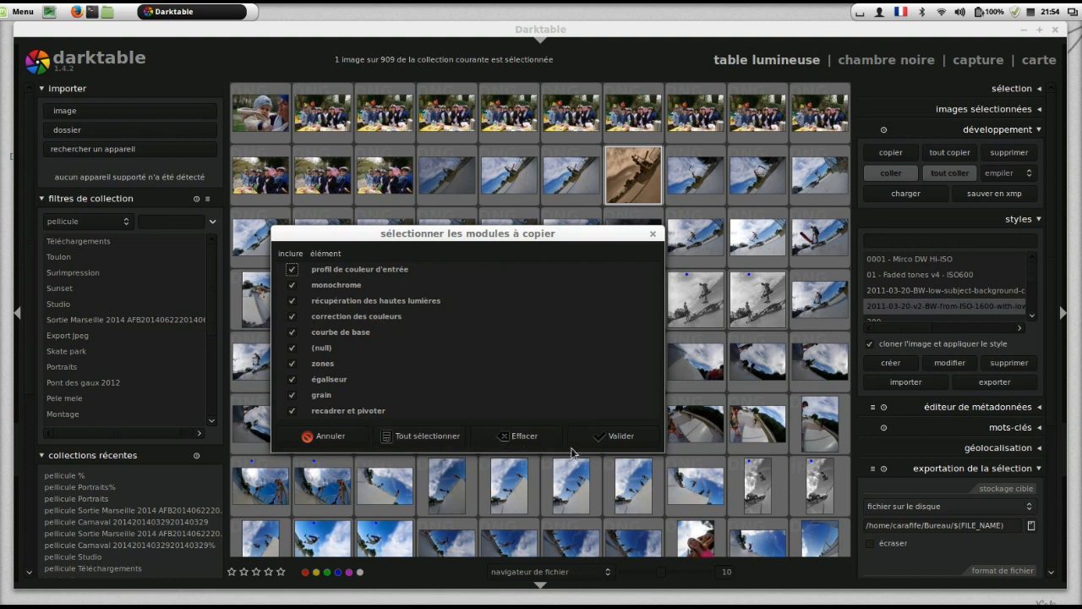
pyautogui.click(612, 440)
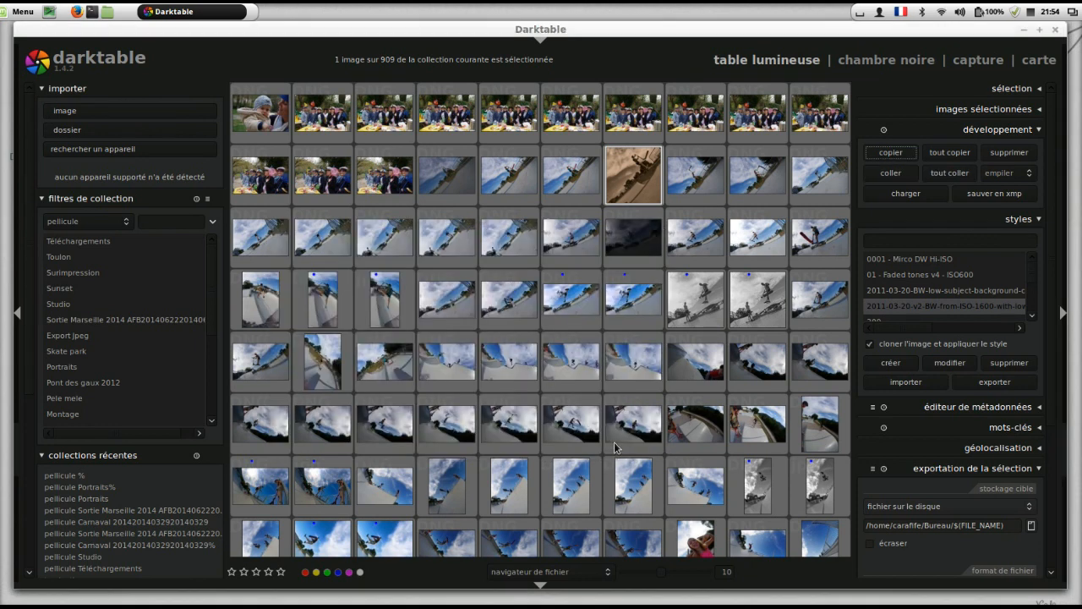
# - Paste the copied development selectively onto the photo right after the sepia clone, keeping all modules included
pyautogui.click(713, 177)
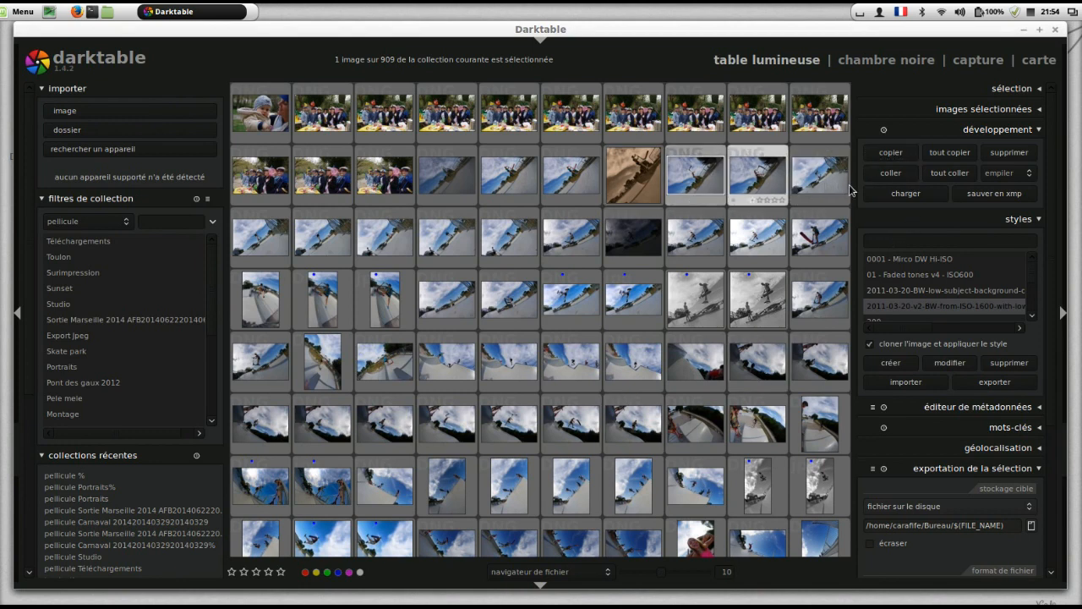
pyautogui.click(886, 175)
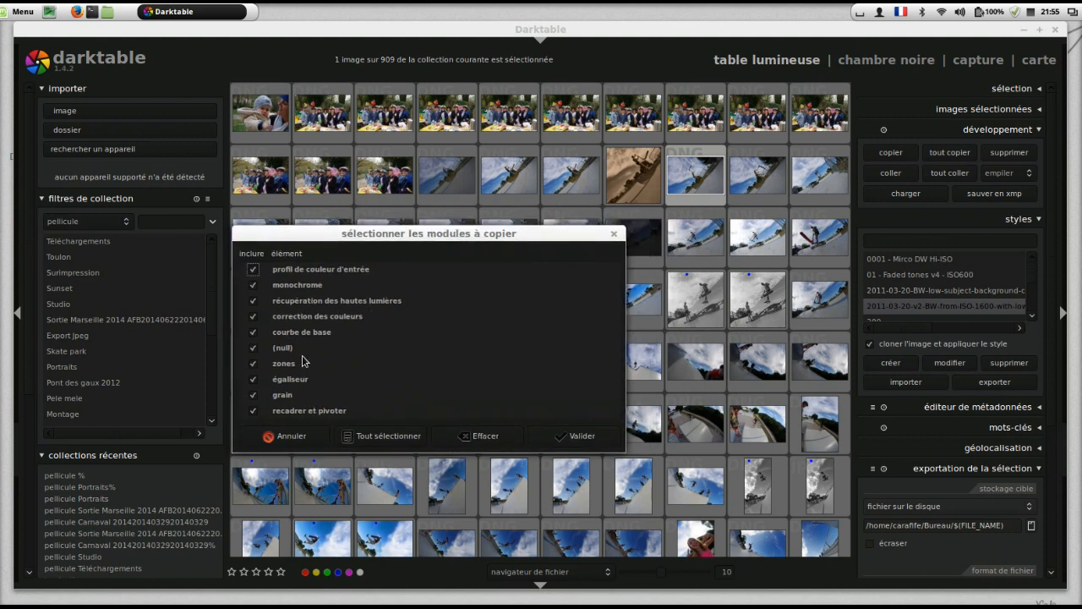
pyautogui.click(566, 432)
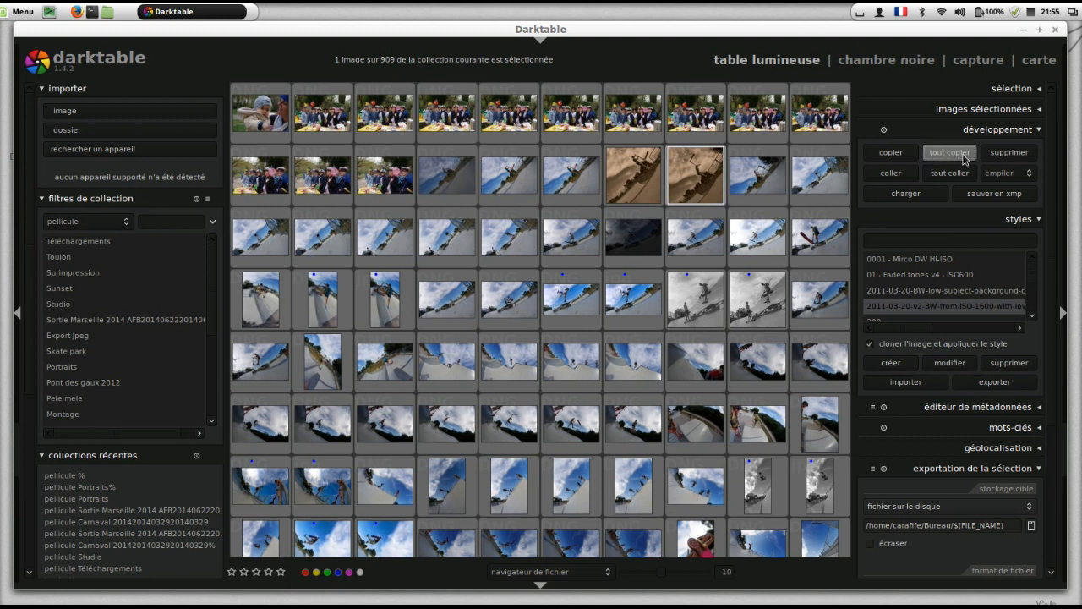
# - Paste the entire copied development onto the next unprocessed skate photo in the same row
pyautogui.click(756, 177)
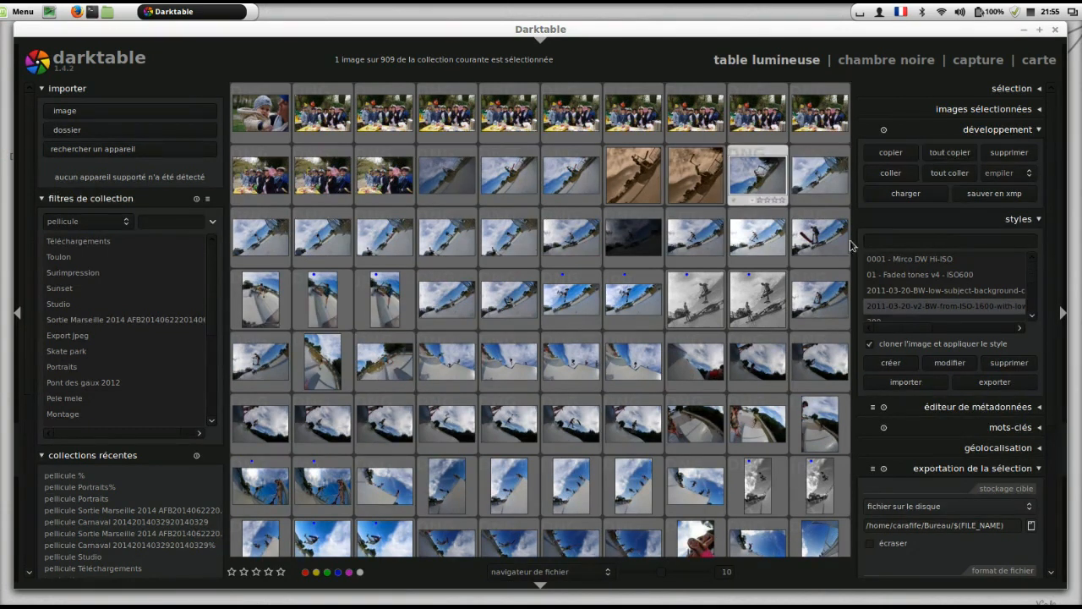
pyautogui.click(960, 181)
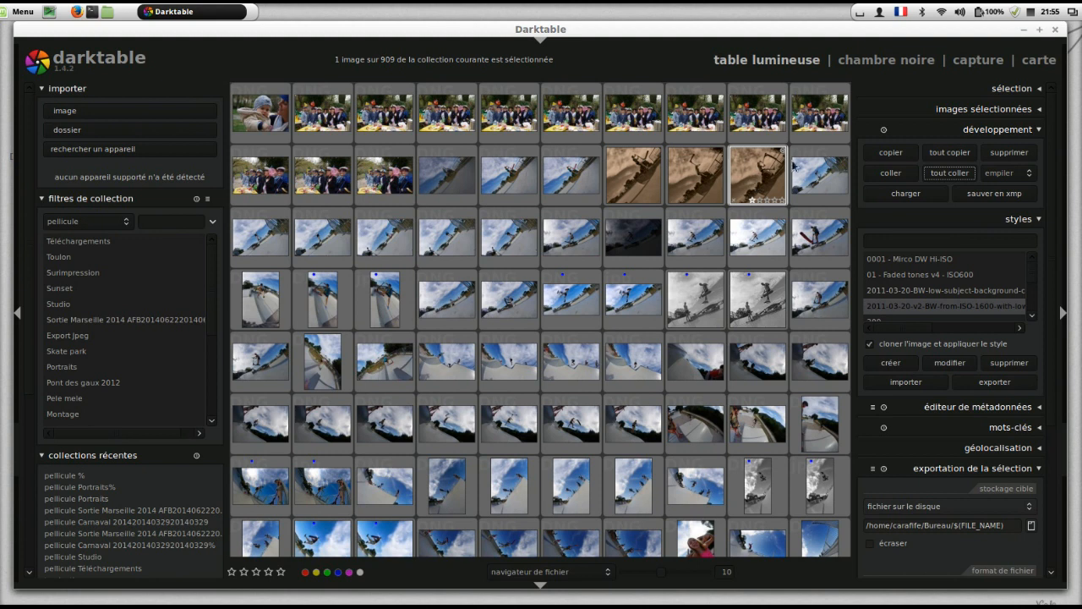
pyautogui.click(950, 161)
# - Set the development paste mode to "écraser"
pyautogui.click(1014, 175)
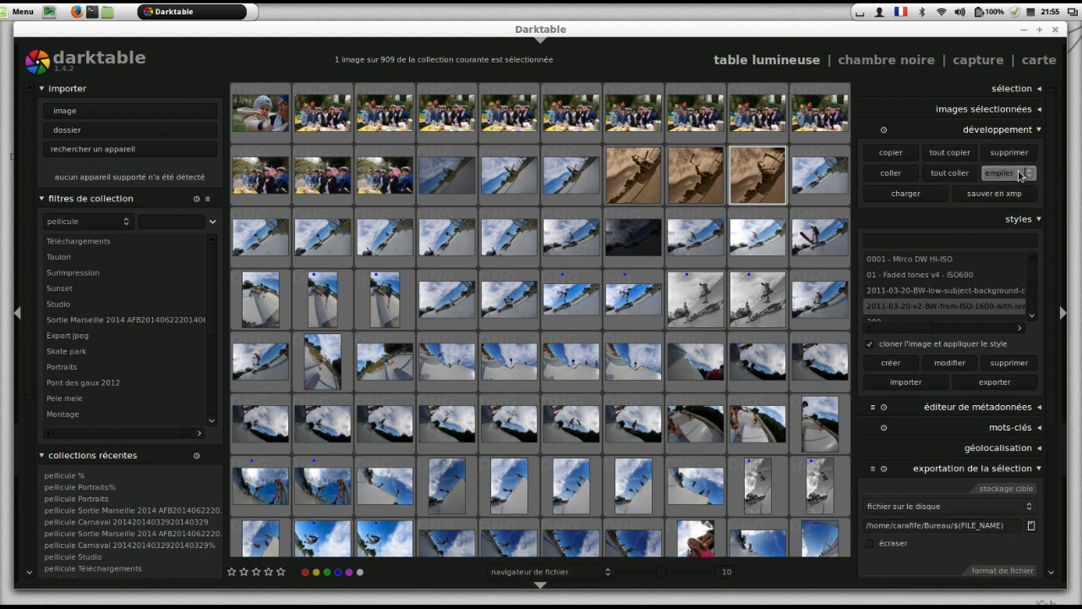
pyautogui.click(1015, 173)
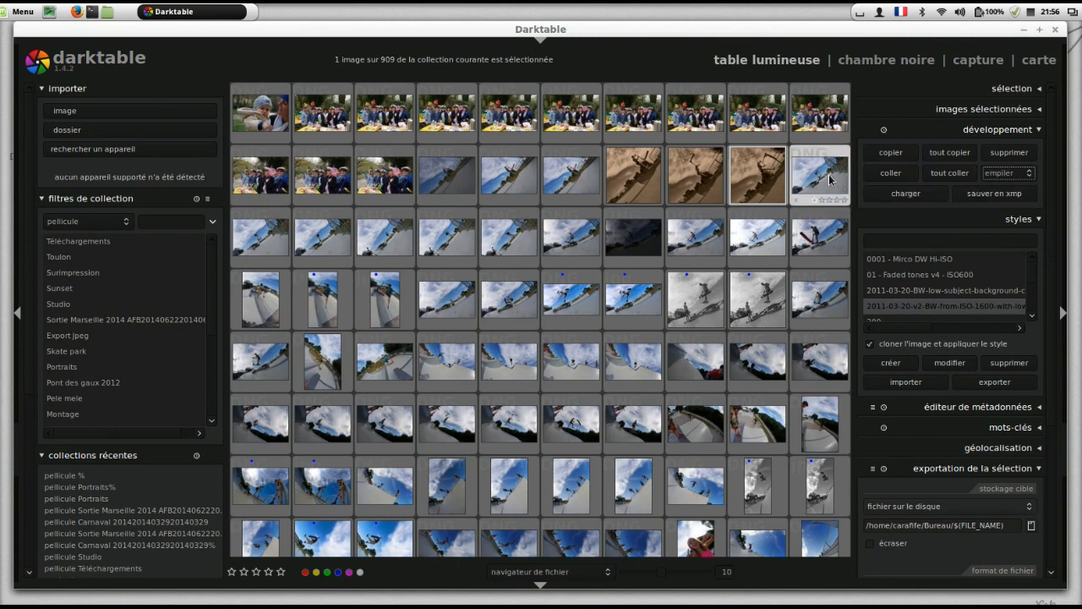
pyautogui.click(1025, 175)
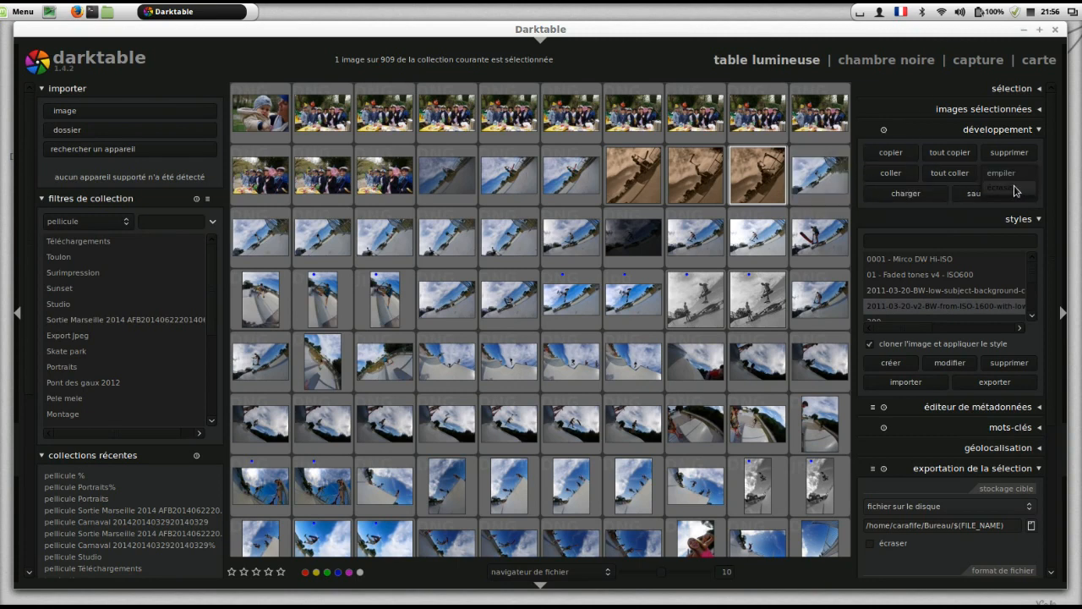
pyautogui.click(1015, 188)
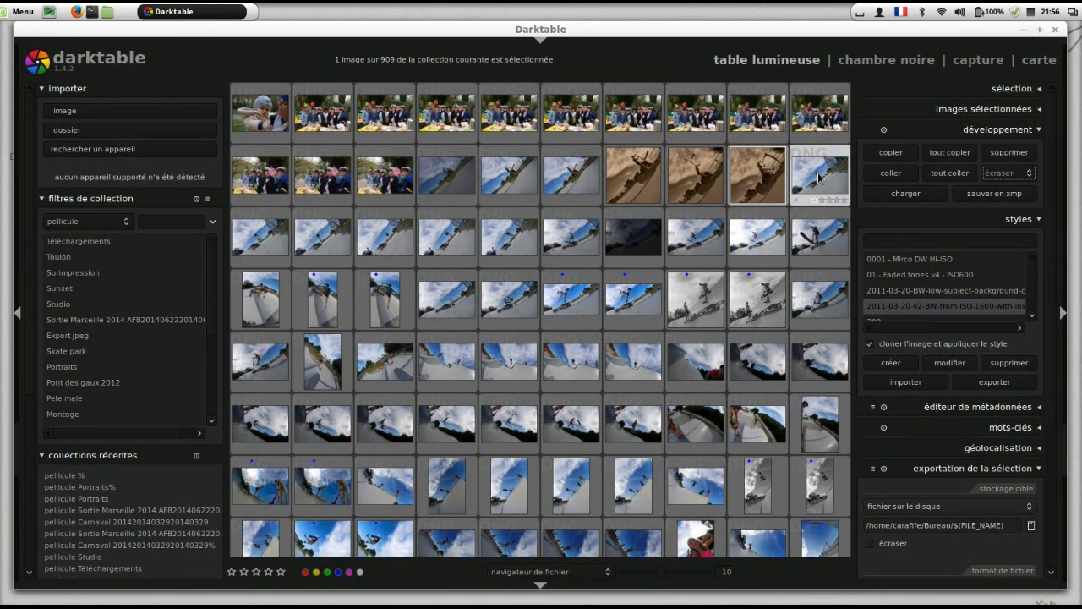
pyautogui.click(993, 199)
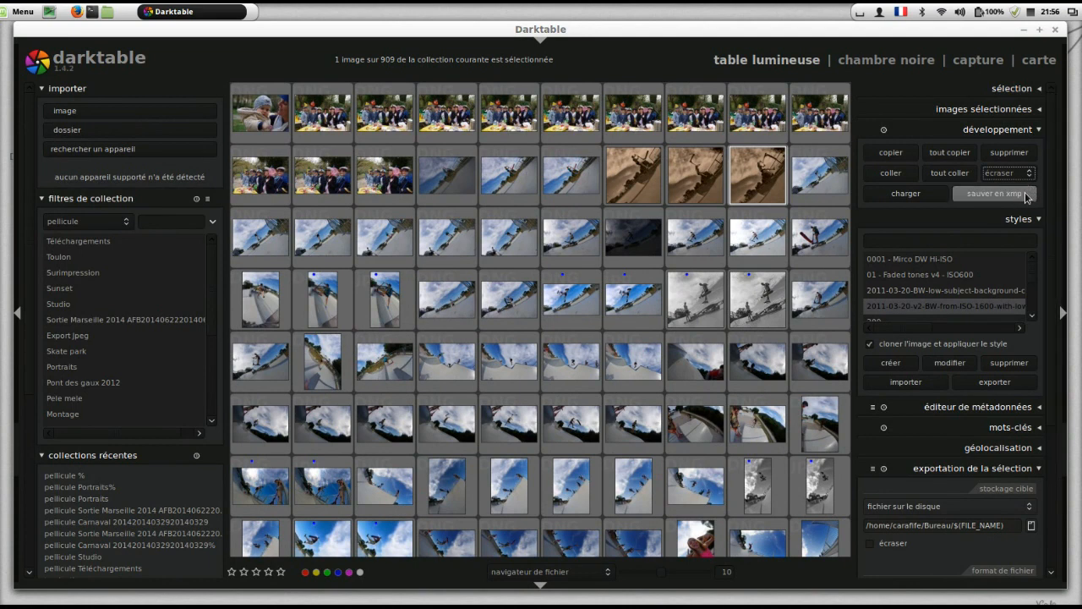
pyautogui.click(911, 197)
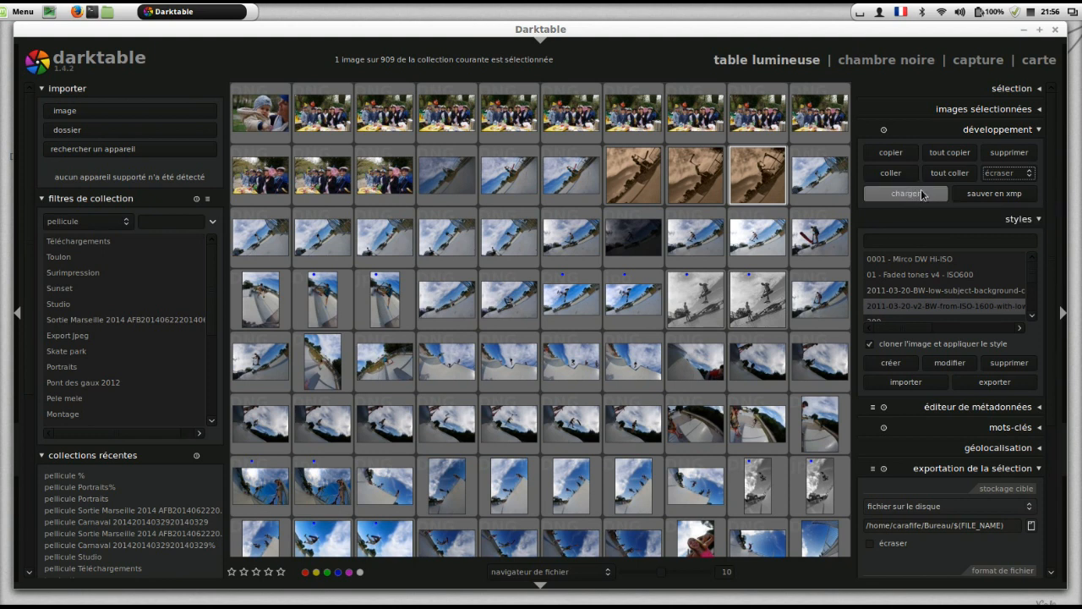
pyautogui.click(920, 193)
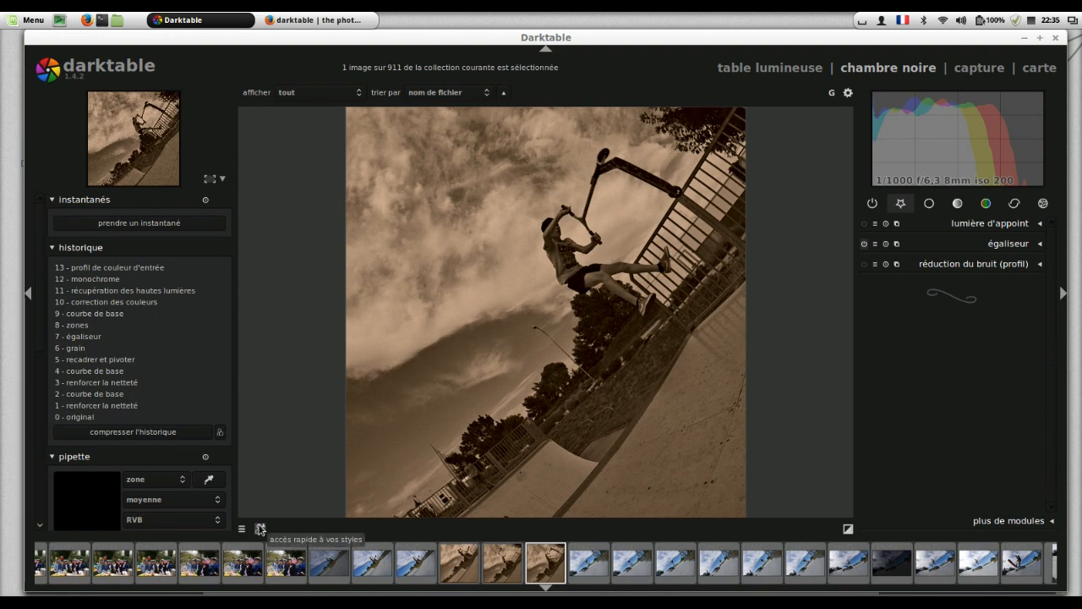
# - Browse the quick-access list of styles in the darkroom and close it without applying one
pyautogui.click(260, 530)
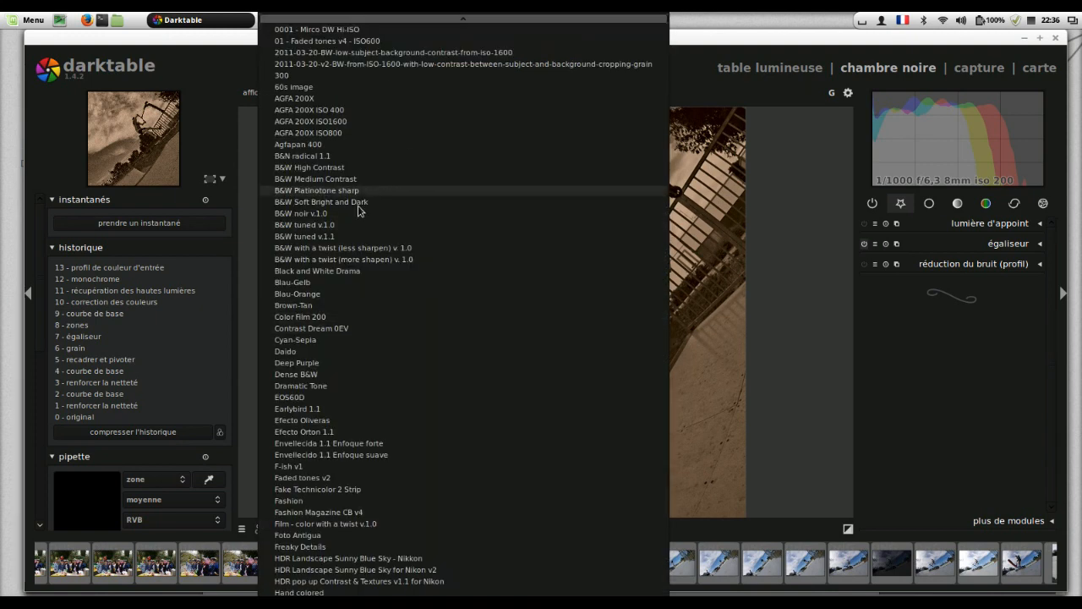
pyautogui.scroll(-3, 357, 226)
pyautogui.scroll(-5, 358, 224)
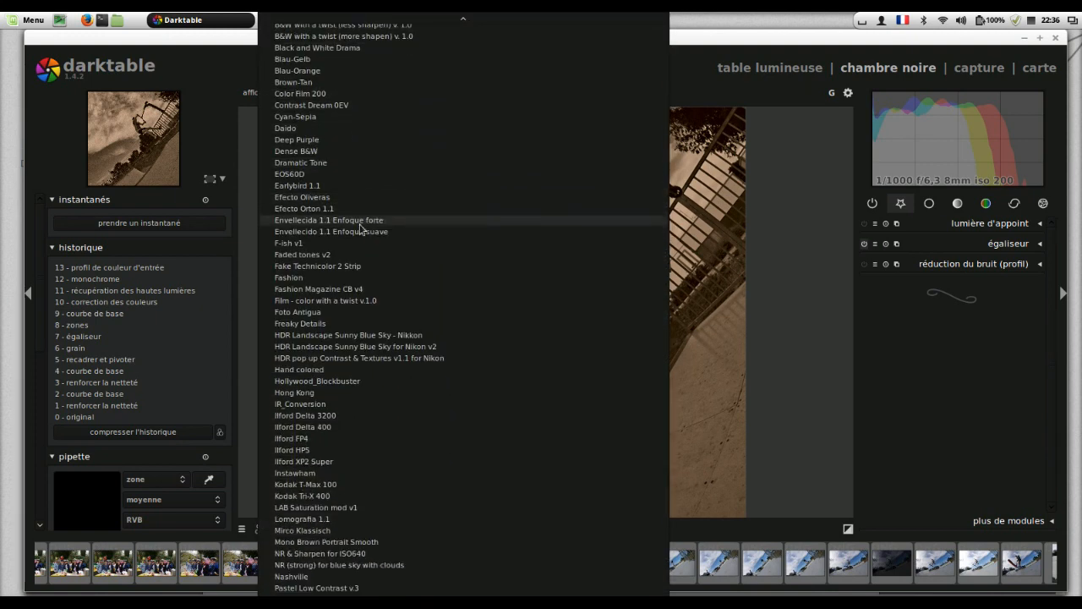
pyautogui.scroll(-2, 362, 226)
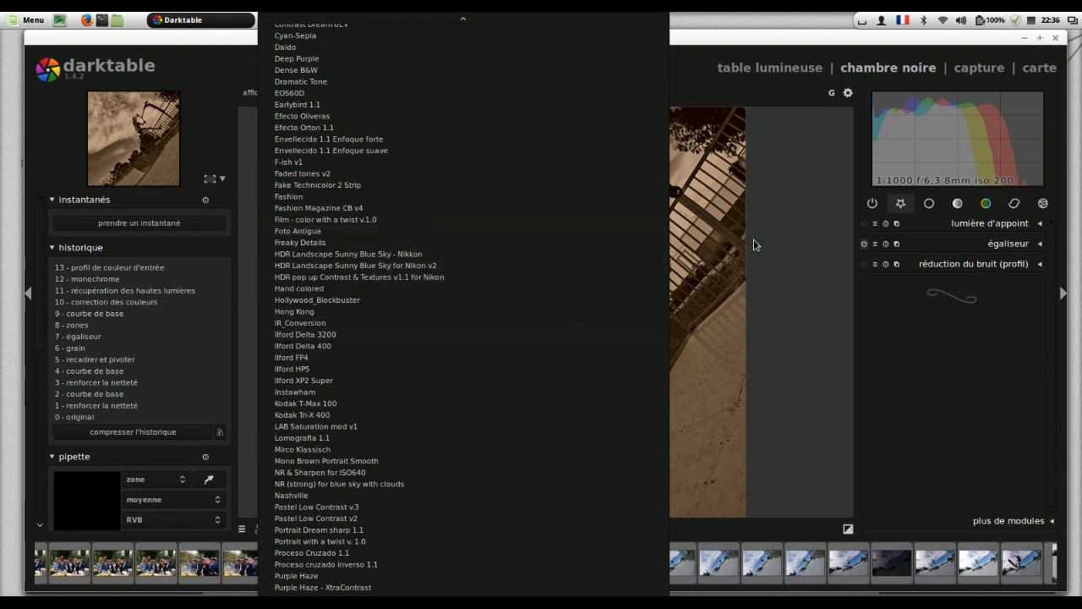
pyautogui.click(787, 269)
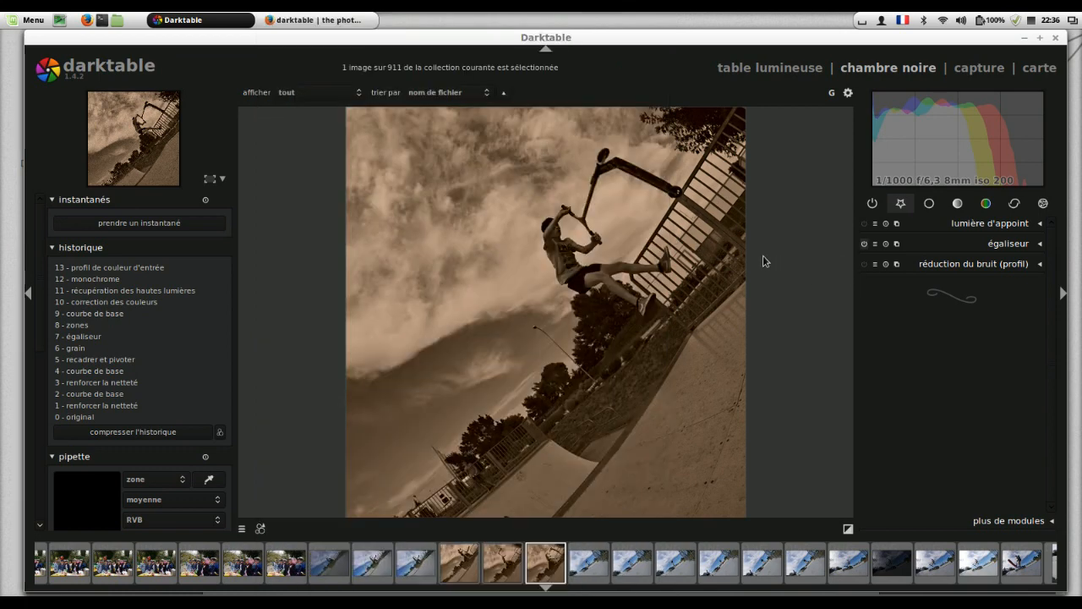
# - Switch to Firefox and open the DarktableStyles page from the developers wiki on the darktable website
pyautogui.click(350, 19)
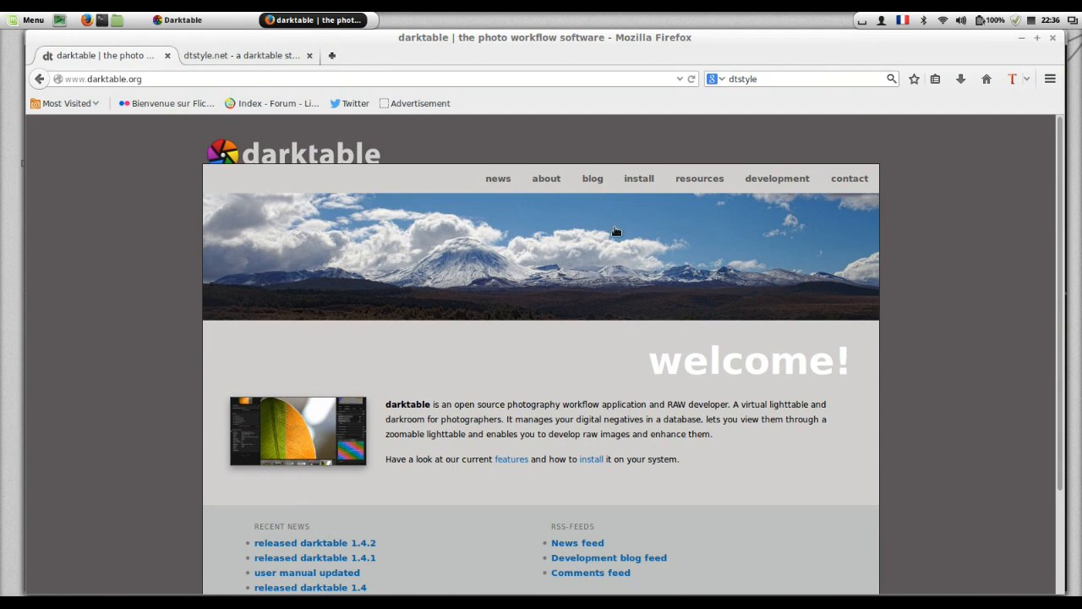
pyautogui.moveTo(801, 169)
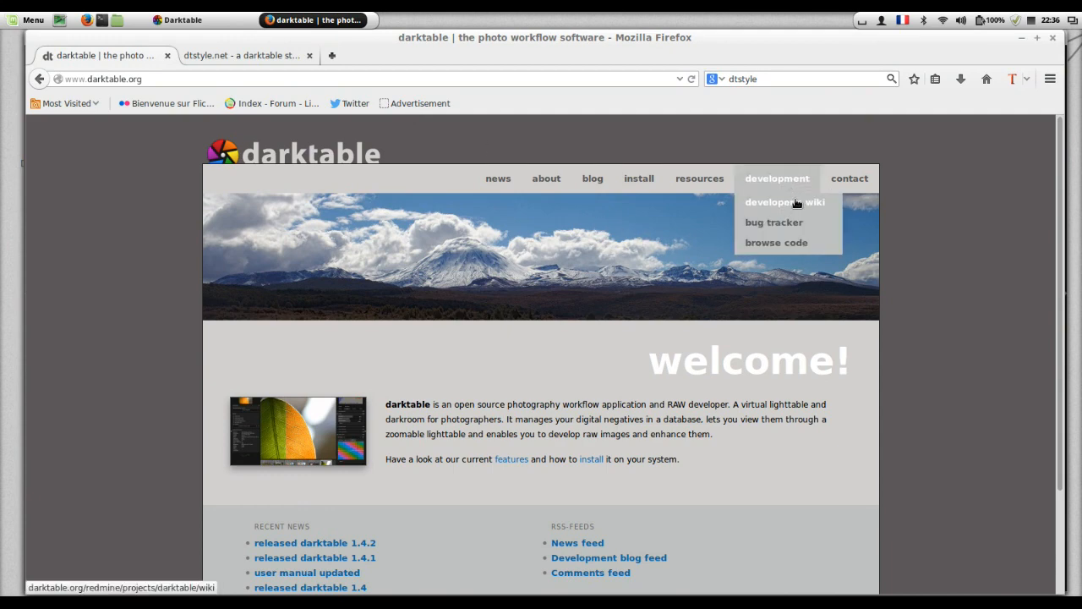
pyautogui.click(796, 204)
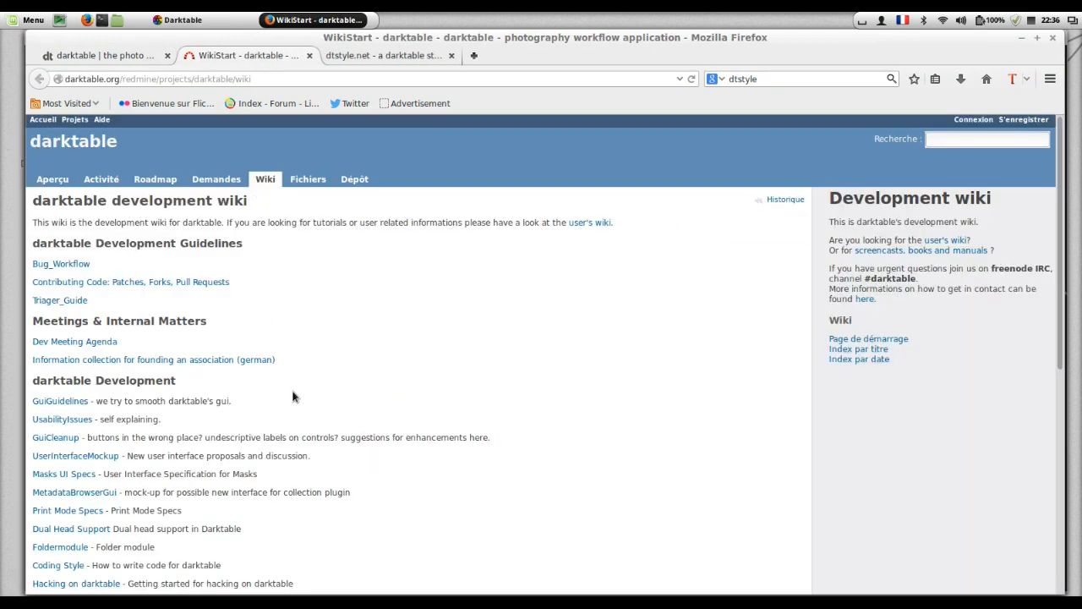
pyautogui.scroll(-3, 256, 362)
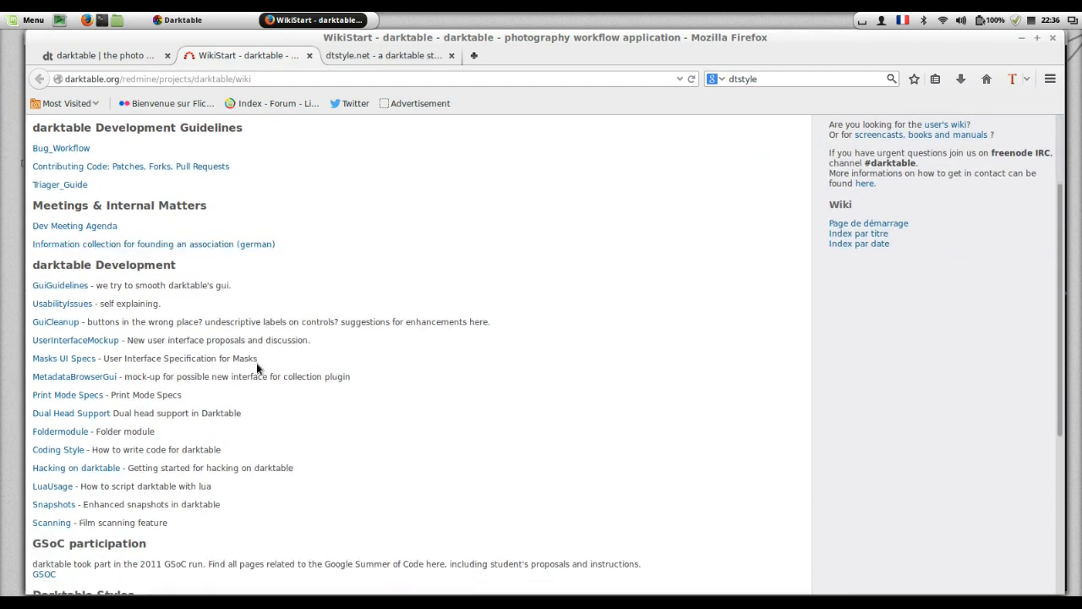
pyautogui.scroll(-5, 219, 356)
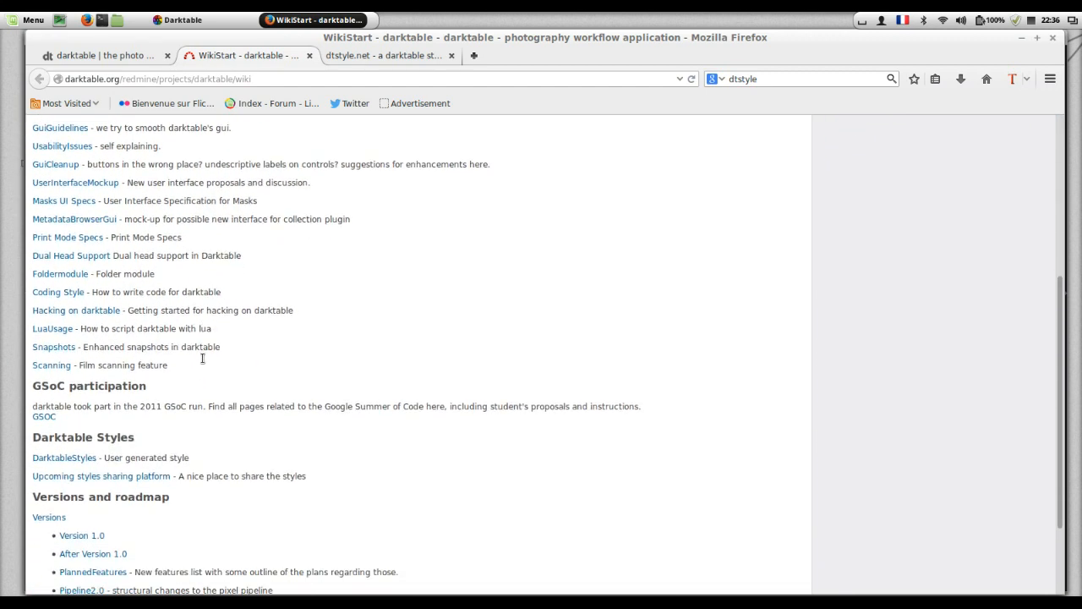
pyautogui.scroll(-3, 207, 405)
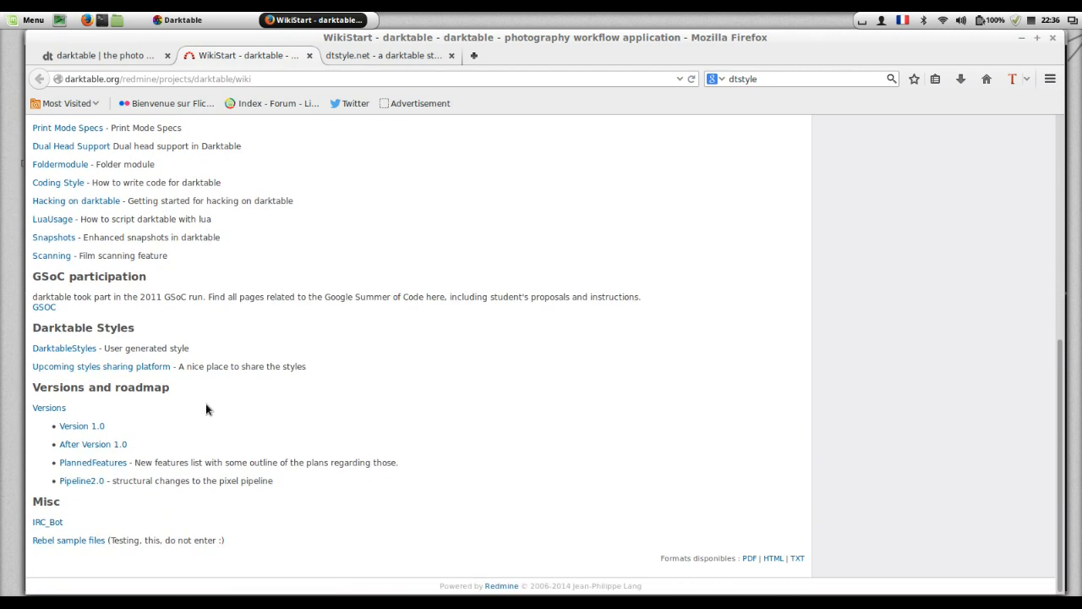
pyautogui.click(75, 352)
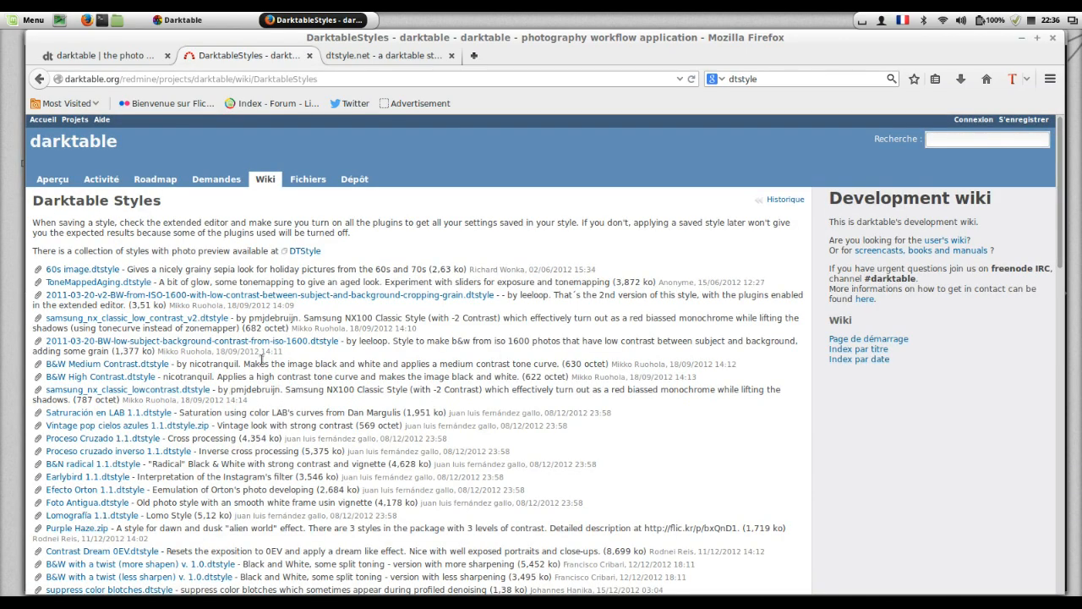
# - Look through the user-generated .dtstyle files listed on the wiki's Darktable Styles page
pyautogui.scroll(-5, 278, 326)
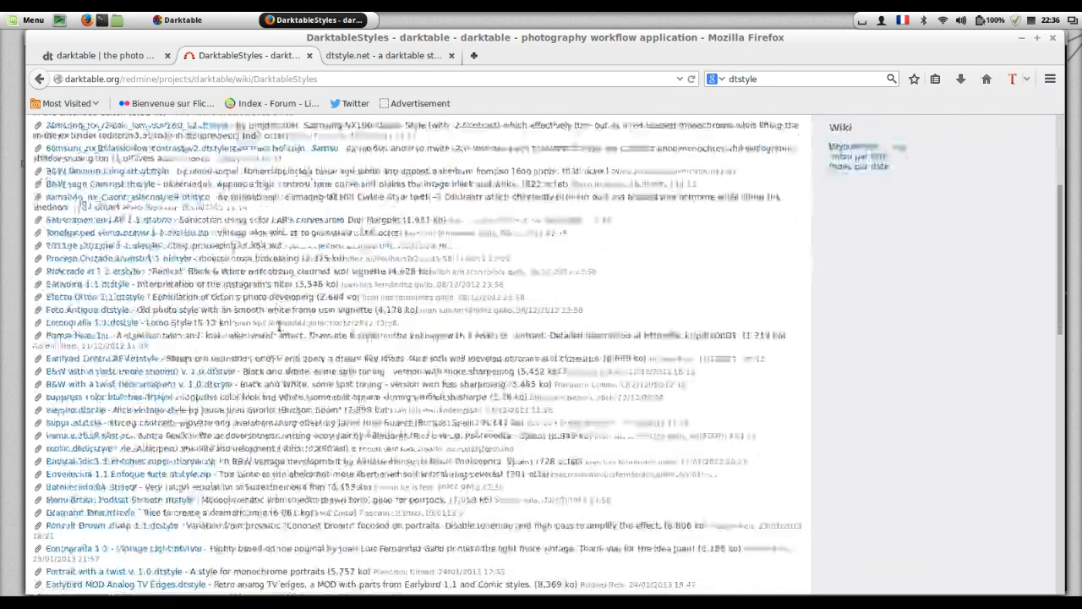
pyautogui.scroll(-4, 279, 326)
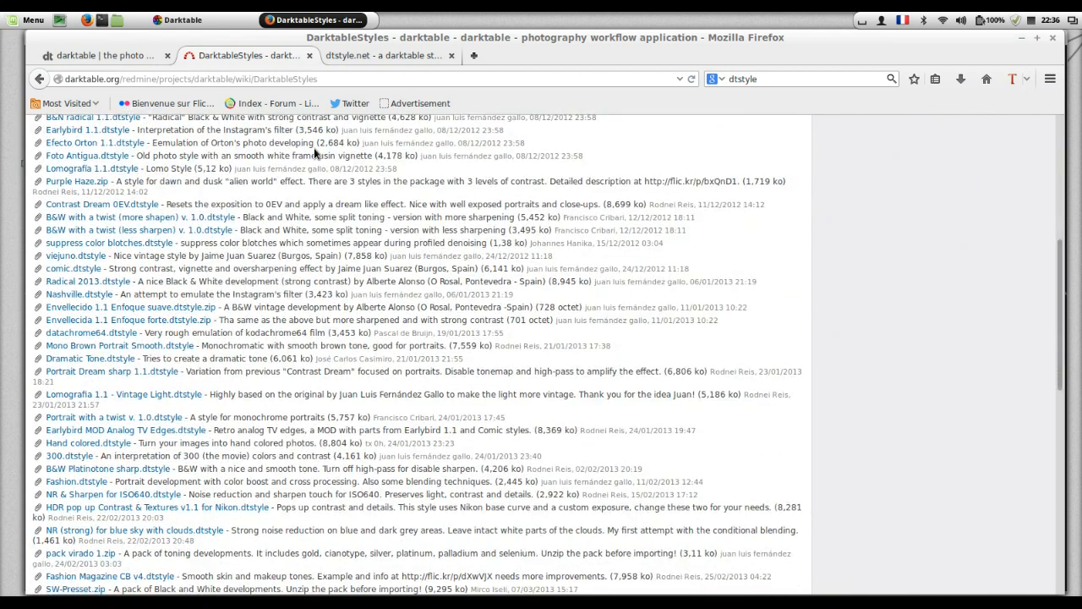
pyautogui.click(382, 56)
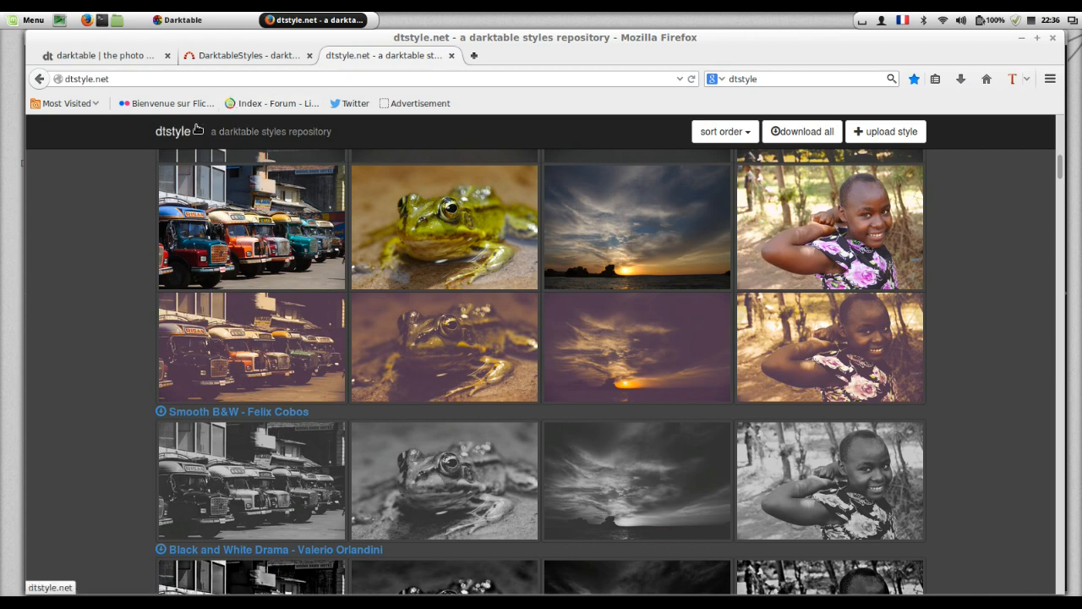
pyautogui.click(212, 57)
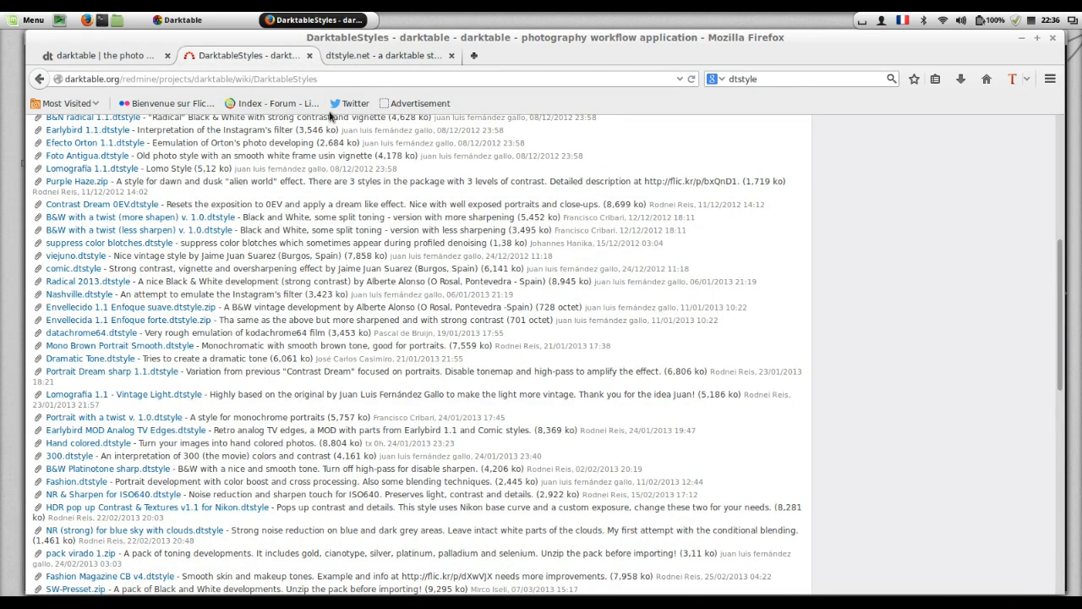
# - Compare the style previews on dtstyle.net with the default-settings reference photos
pyautogui.click(419, 57)
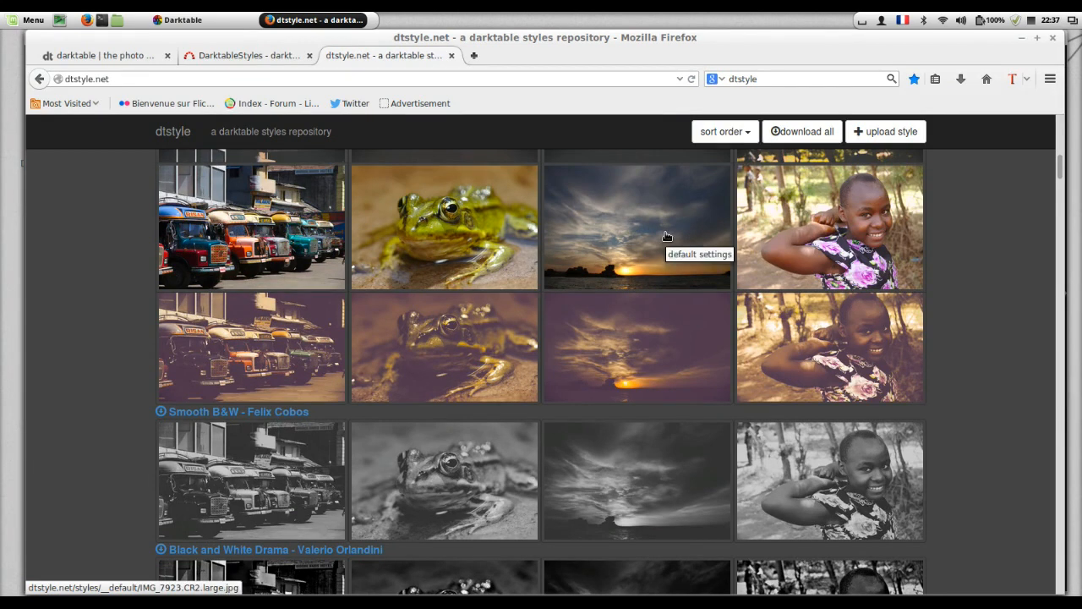
pyautogui.scroll(-8, 638, 309)
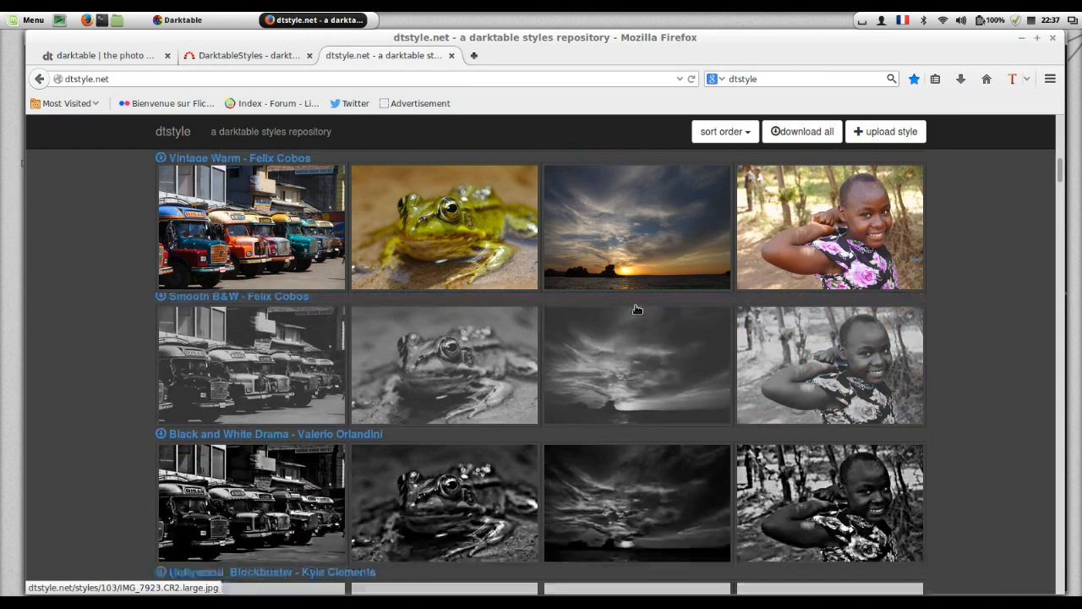
pyautogui.scroll(-3, 637, 309)
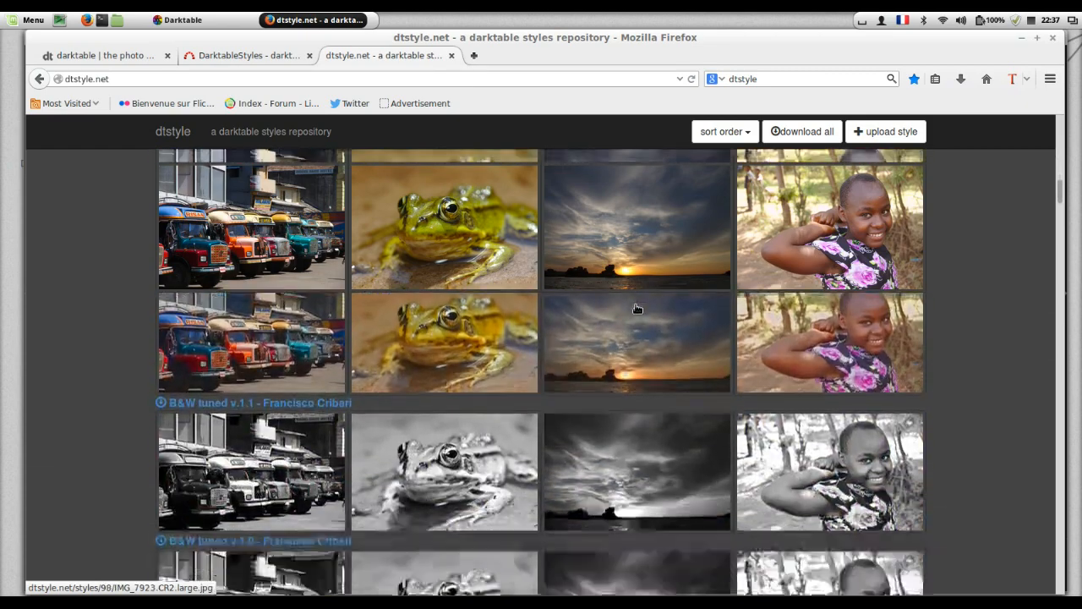
pyautogui.scroll(5, 637, 309)
pyautogui.scroll(6, 637, 308)
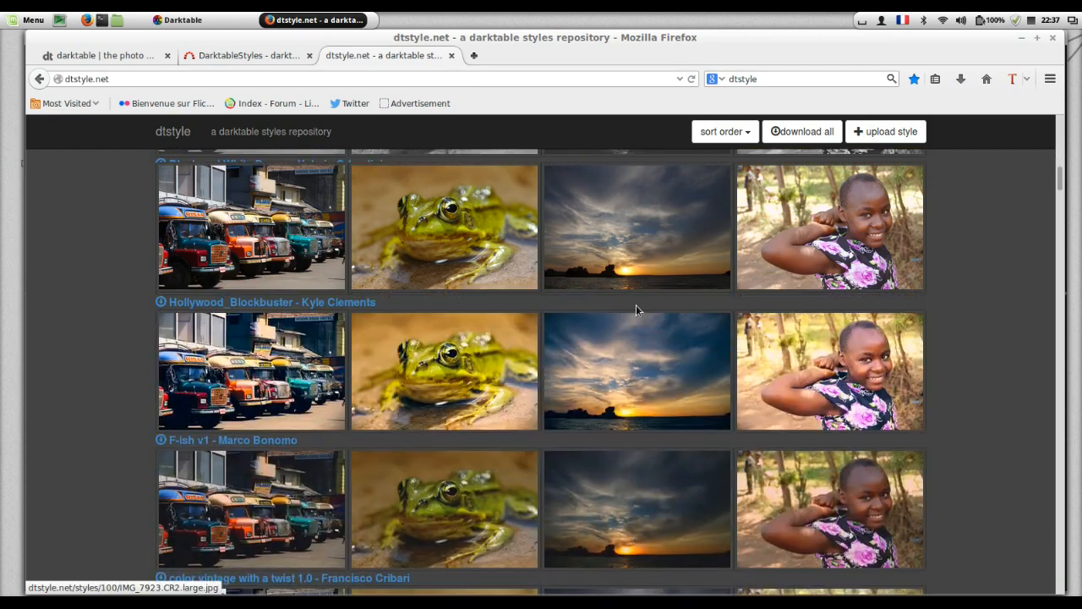
pyautogui.scroll(-3, 637, 308)
pyautogui.scroll(1, 638, 310)
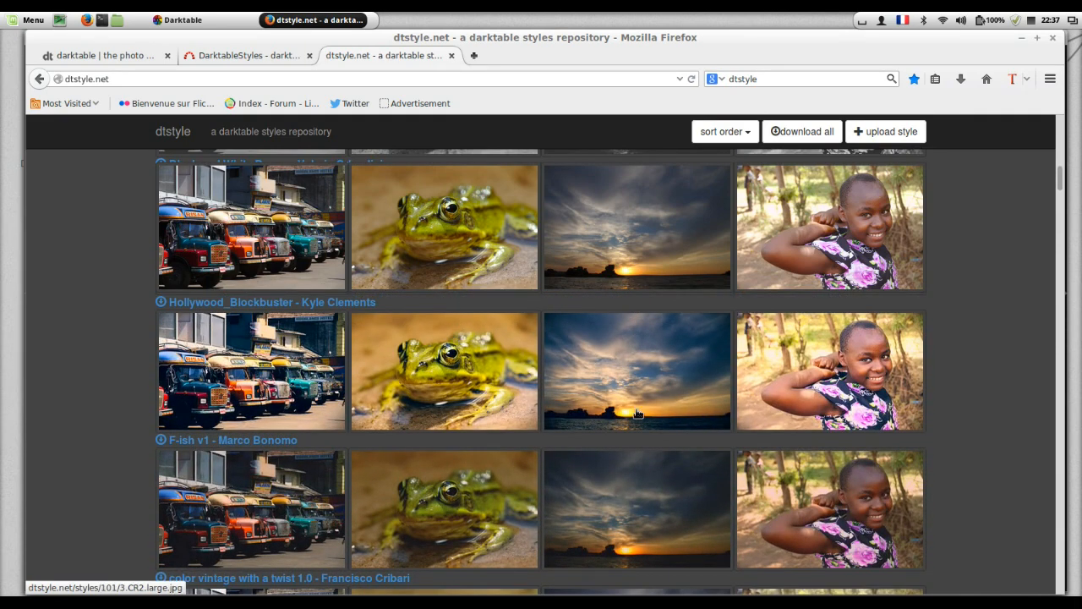
pyautogui.scroll(-5, 701, 379)
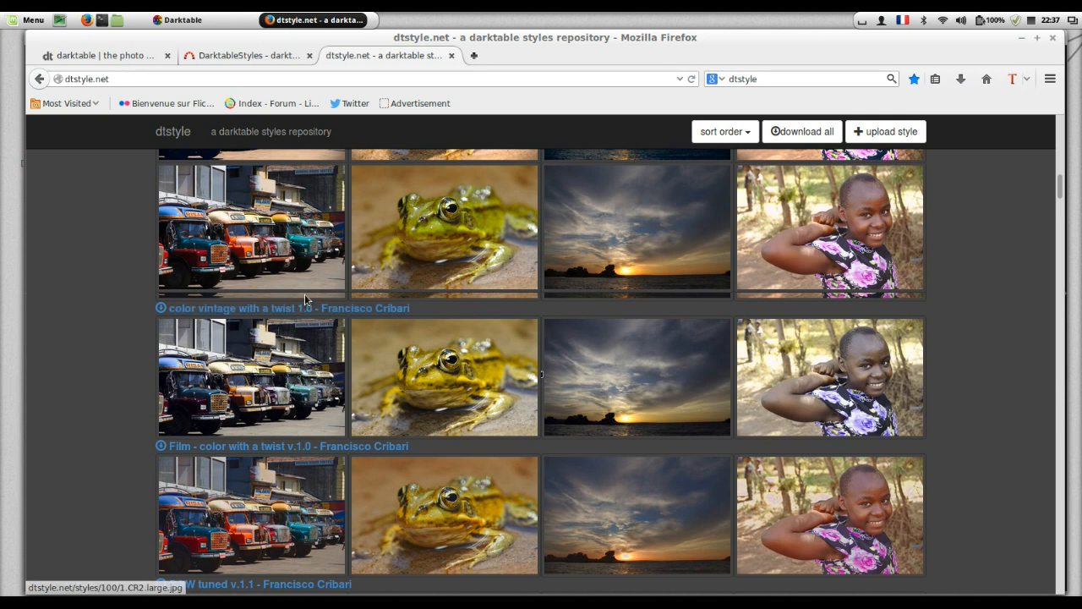
# - Download all the styles from dtstyle.net by saving the file dtstyle.pack.v117.zip
pyautogui.click(802, 134)
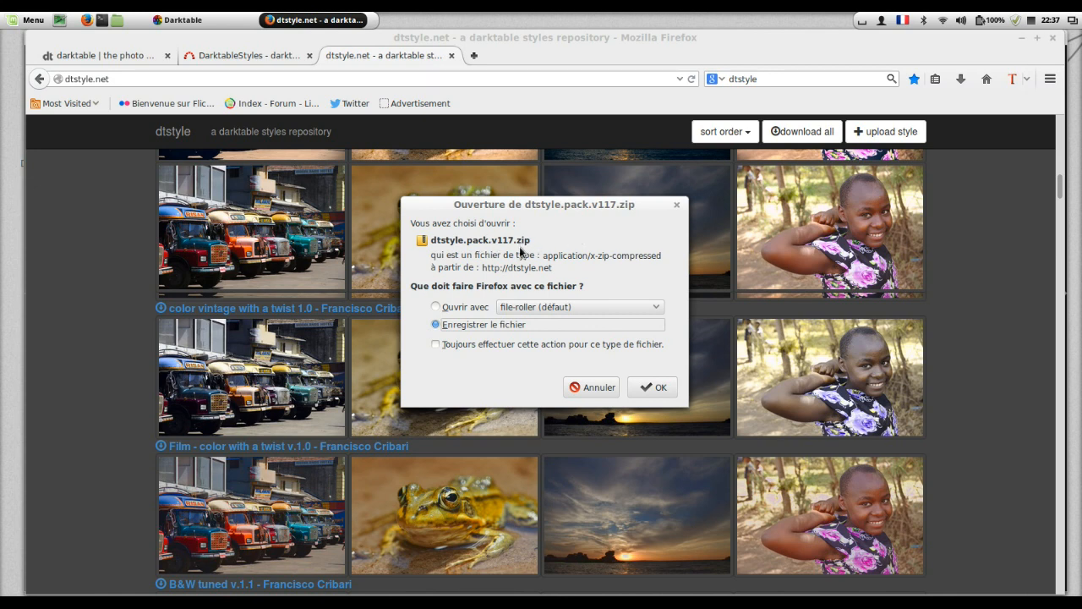
pyautogui.click(650, 388)
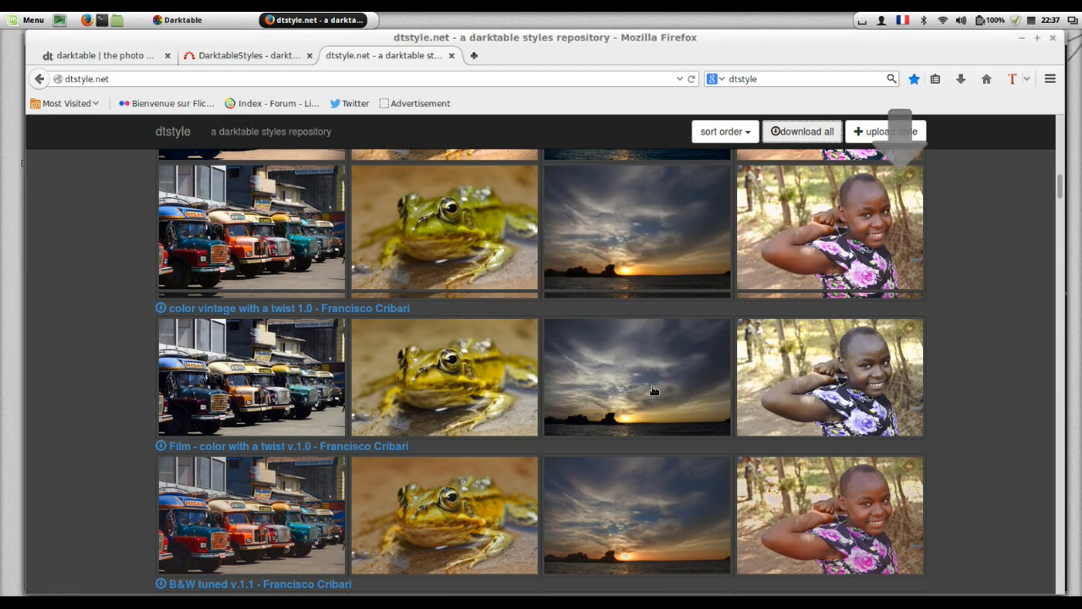
# - In the file manager, view the style files in Téléchargements/dtstyle.pack.v117, and close the window
pyautogui.click(118, 20)
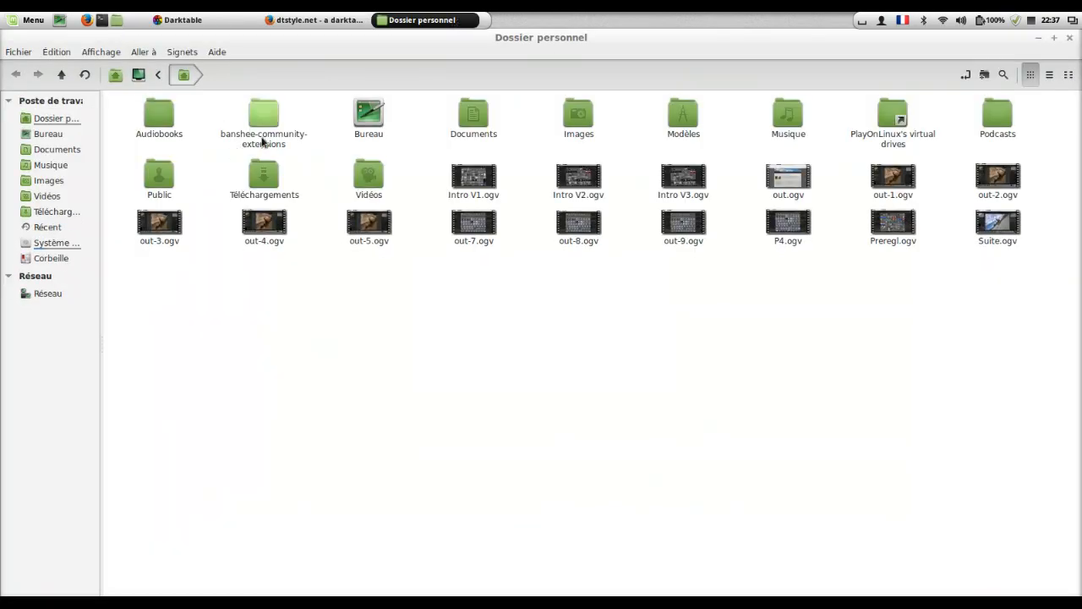
pyautogui.doubleClick(261, 176)
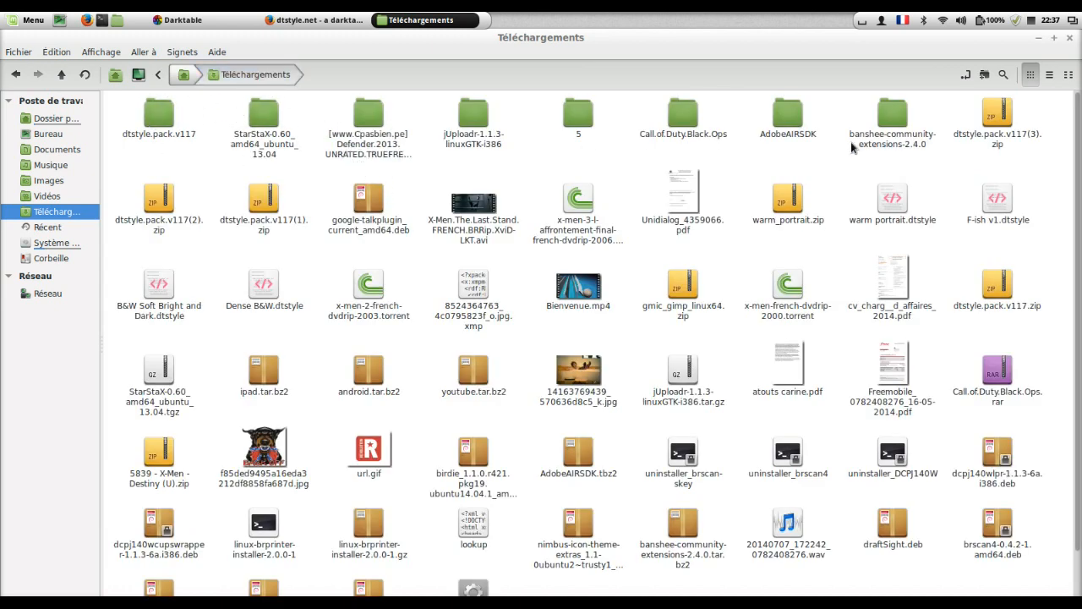
pyautogui.doubleClick(161, 121)
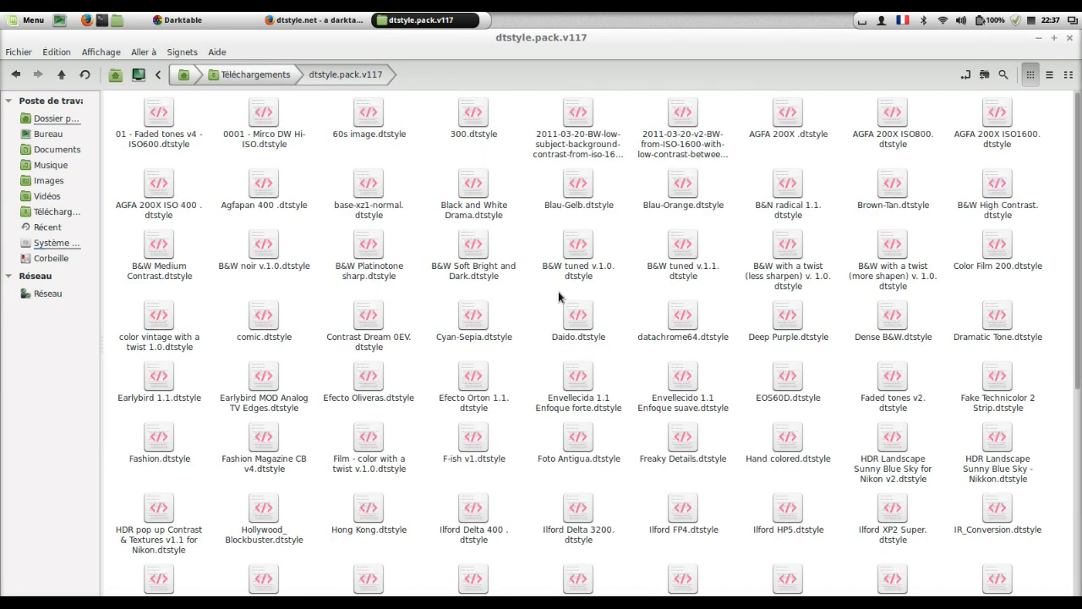
pyautogui.scroll(-3, 562, 300)
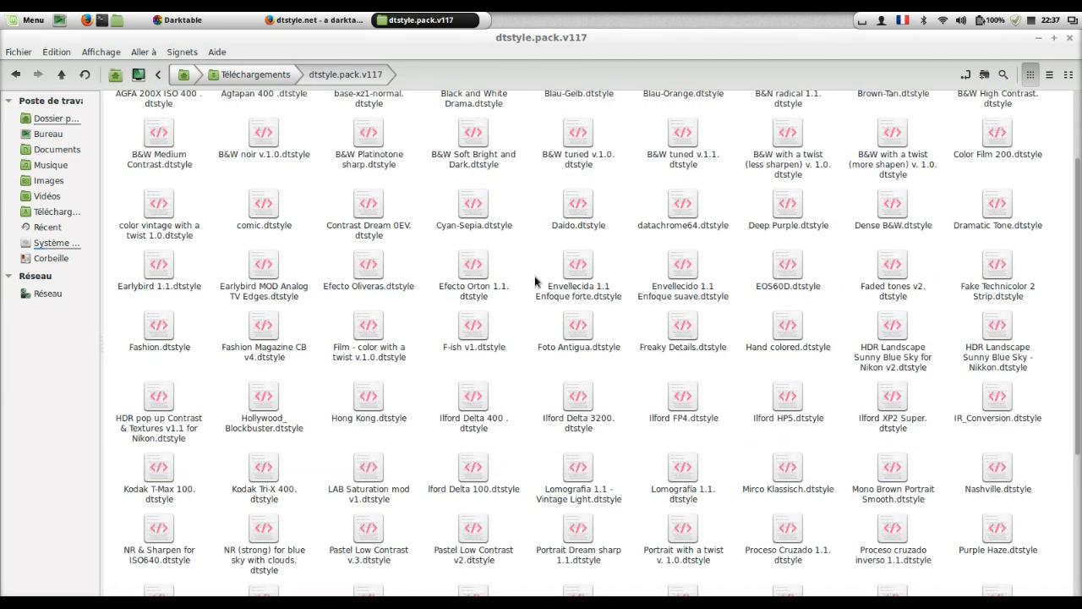
pyautogui.click(1069, 39)
# - Switch to darktable and, in the lighttable, import all the style files from Téléchargements/dtstyle.pack.v117, and check the styles list
pyautogui.click(219, 20)
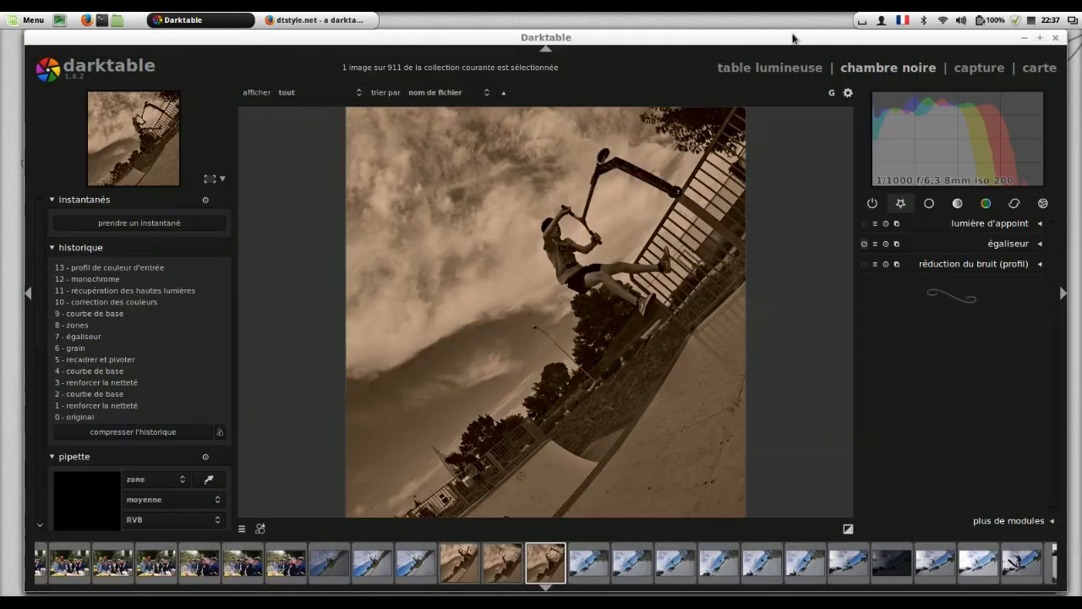
pyautogui.click(788, 69)
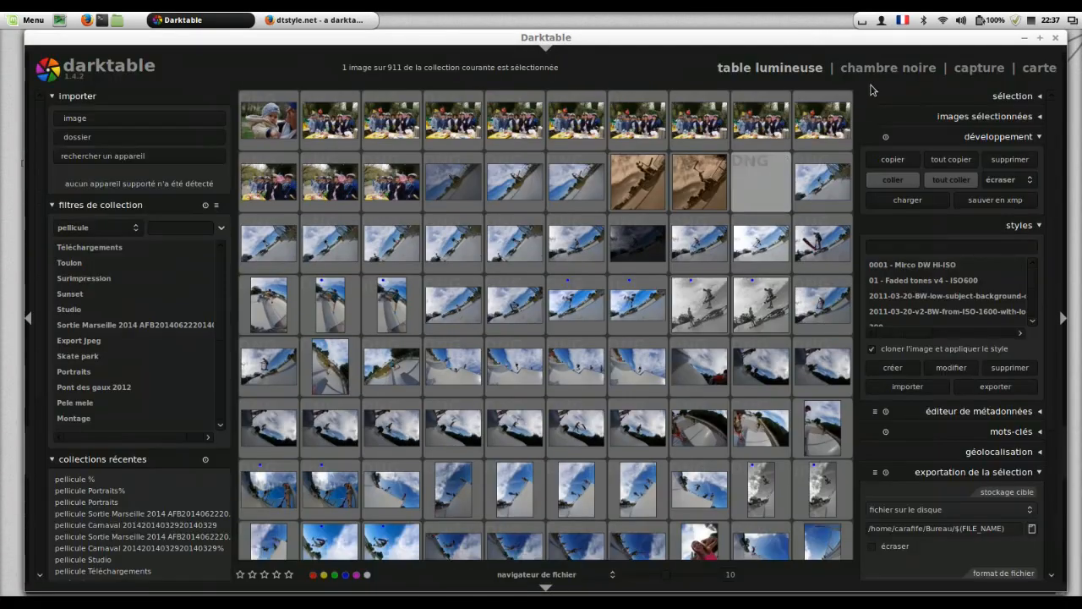
pyautogui.click(930, 386)
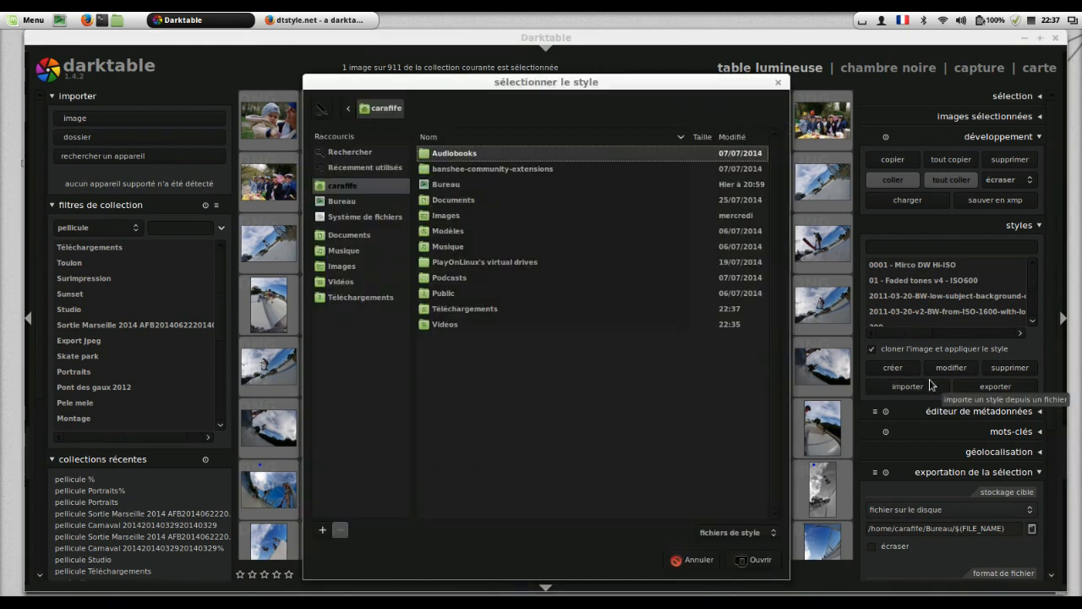
pyautogui.doubleClick(490, 310)
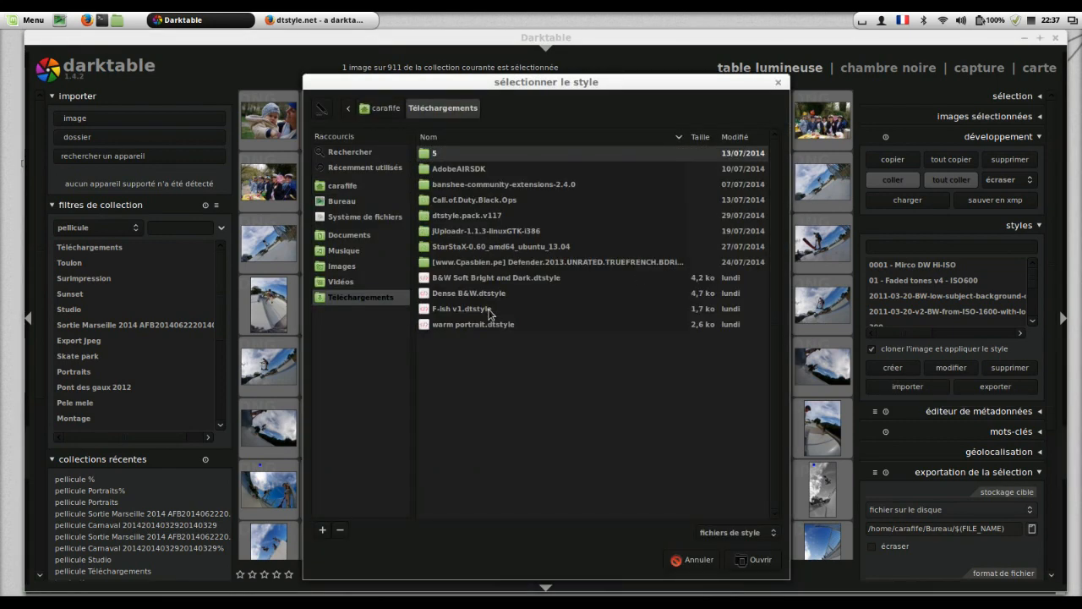
pyautogui.doubleClick(472, 217)
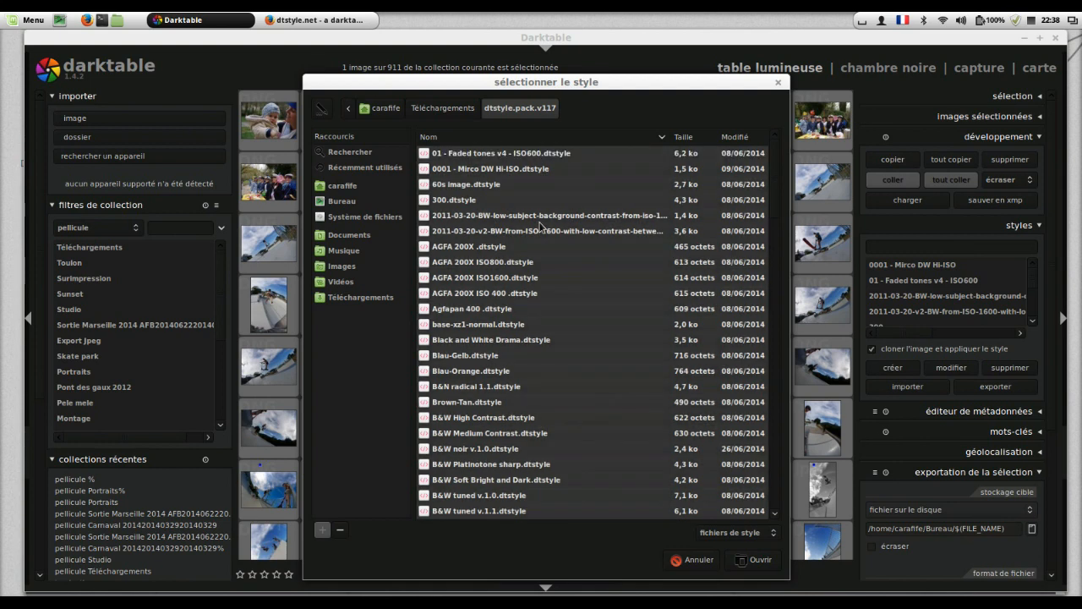
pyautogui.click(751, 561)
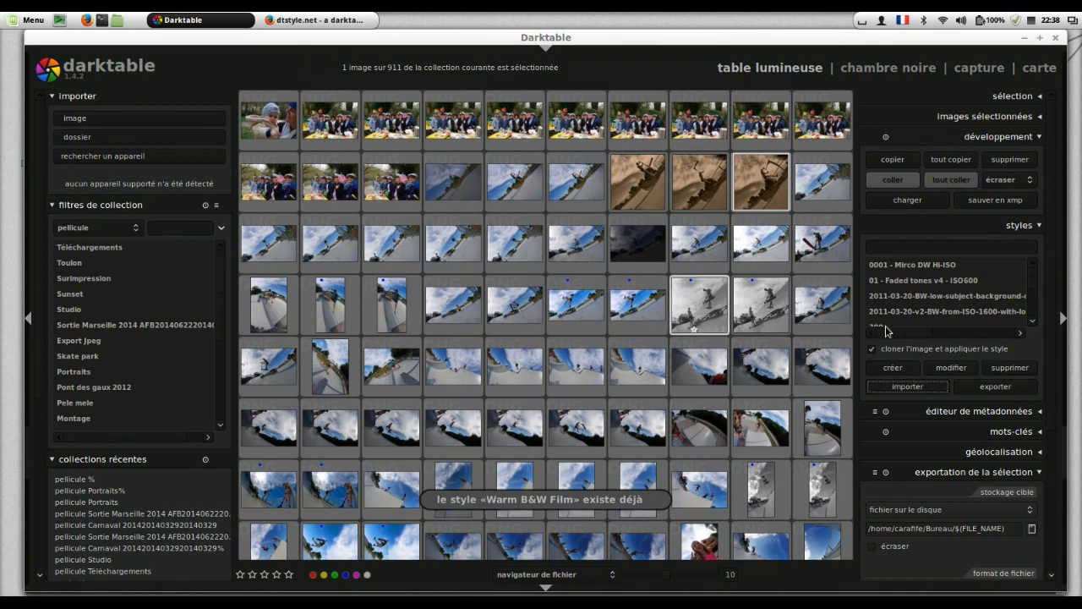
pyautogui.scroll(-5, 942, 283)
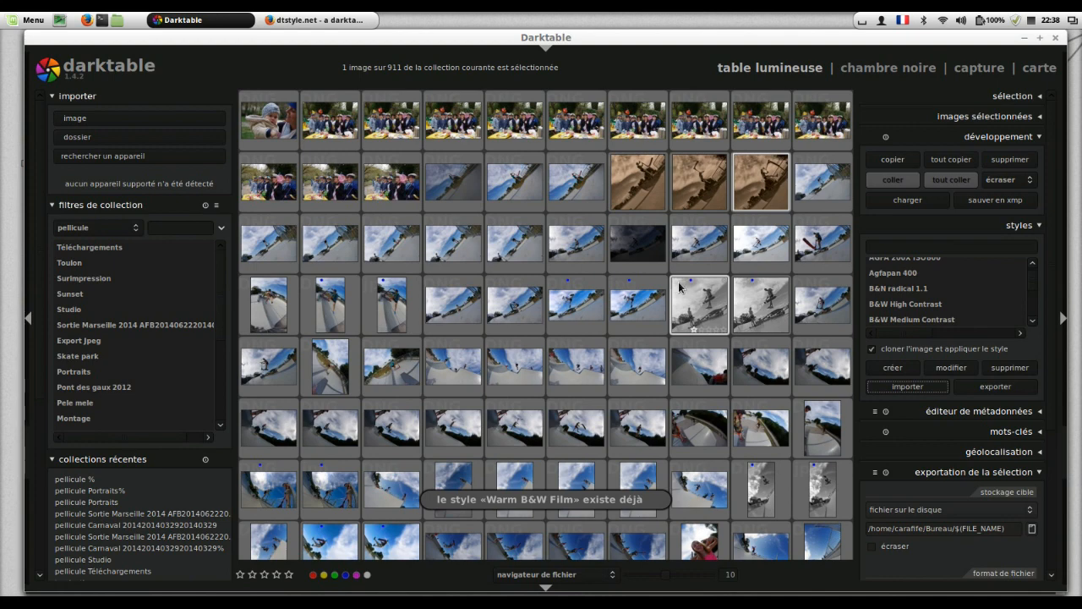
# - Return to Firefox and look over more style previews on dtstyle.net
pyautogui.click(342, 20)
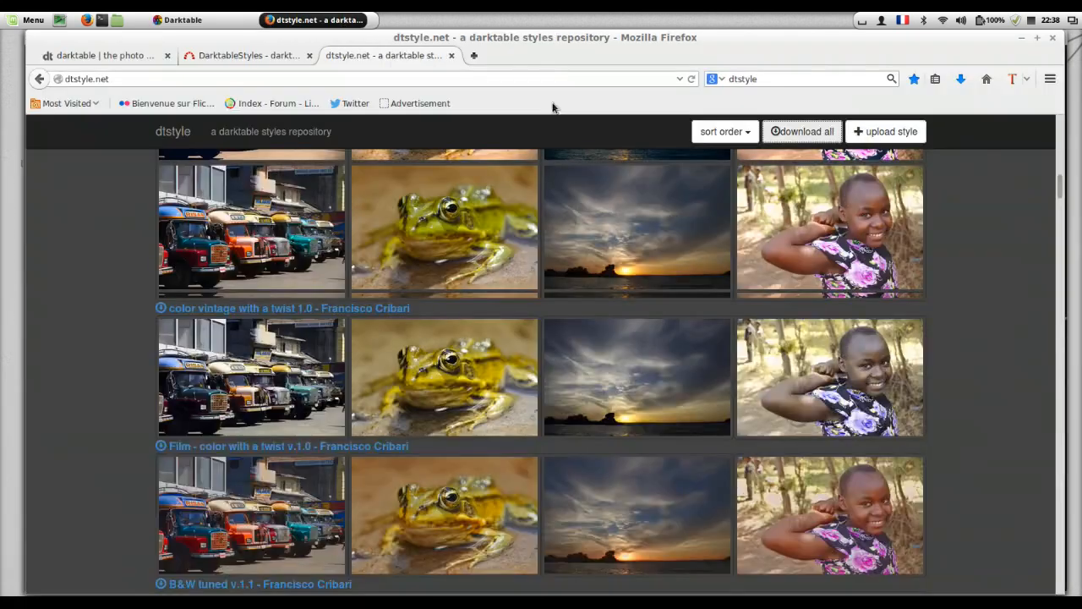
pyautogui.scroll(3, 643, 258)
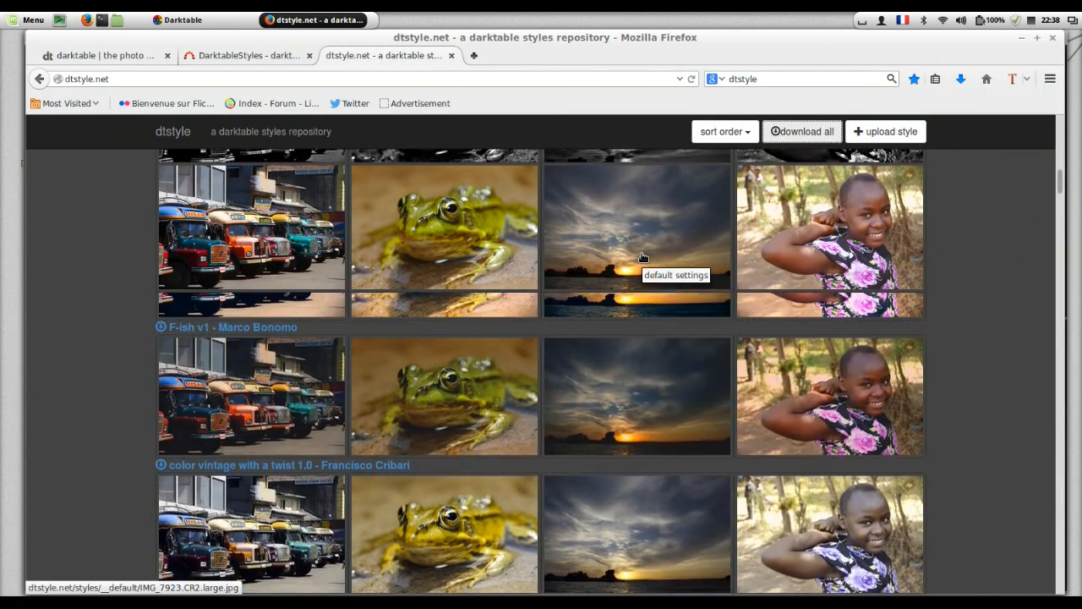
pyautogui.scroll(3, 642, 258)
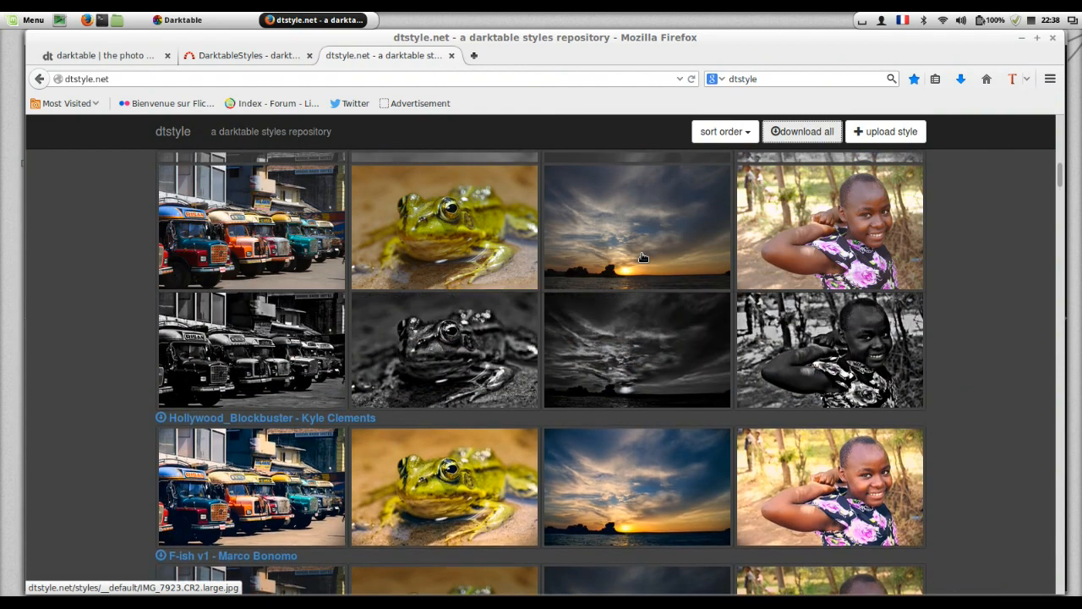